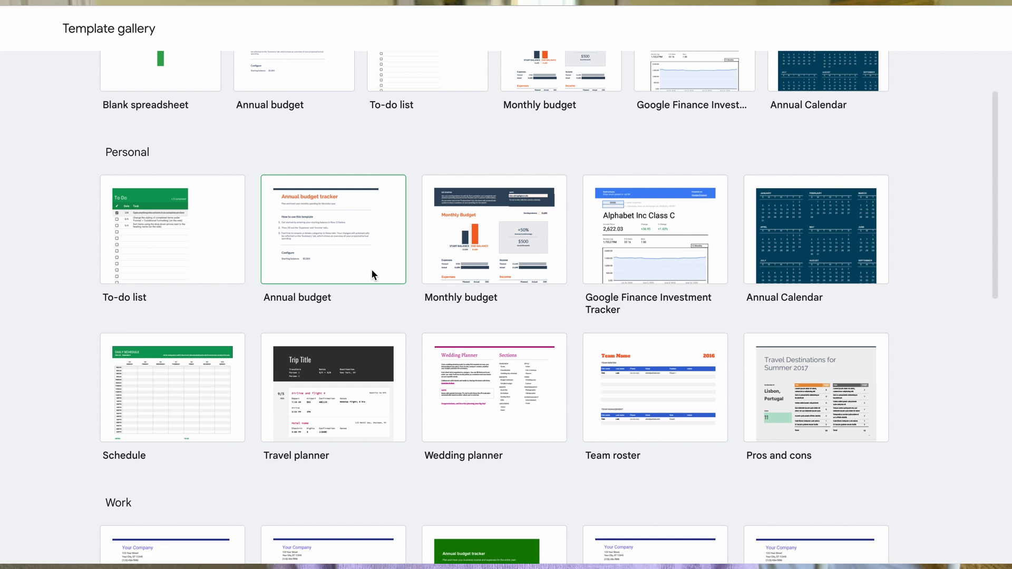
Create a spreadsheet from the Annual budget template and retitle it with the owner's full name in place of "Annual".
{"action": "left_click", "coordinate": [368, 211]}
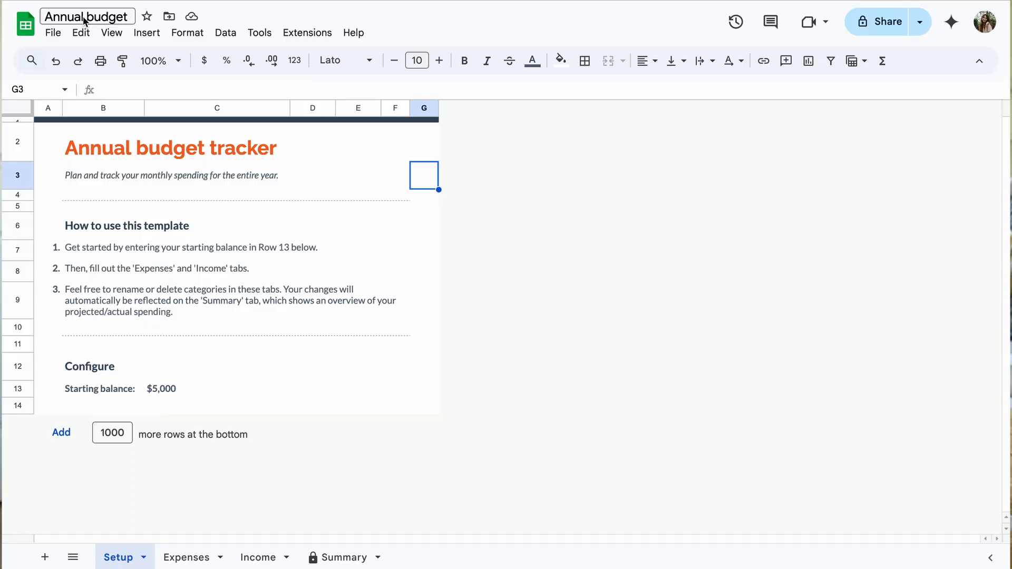
{"action": "double_click", "coordinate": [84, 20]}
{"action": "type", "text": "Jane"}
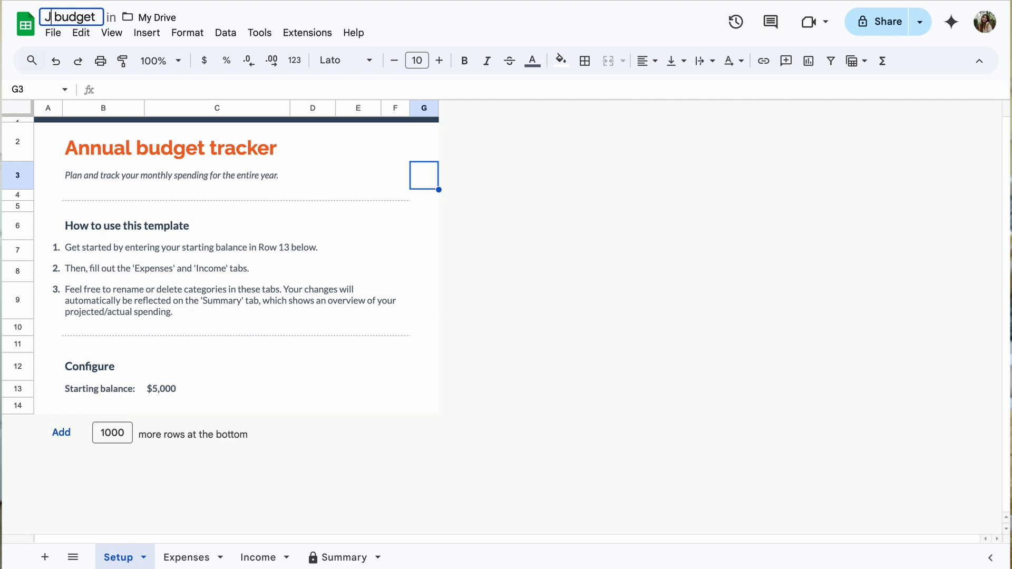
{"action": "type", "text": " Doe's"}
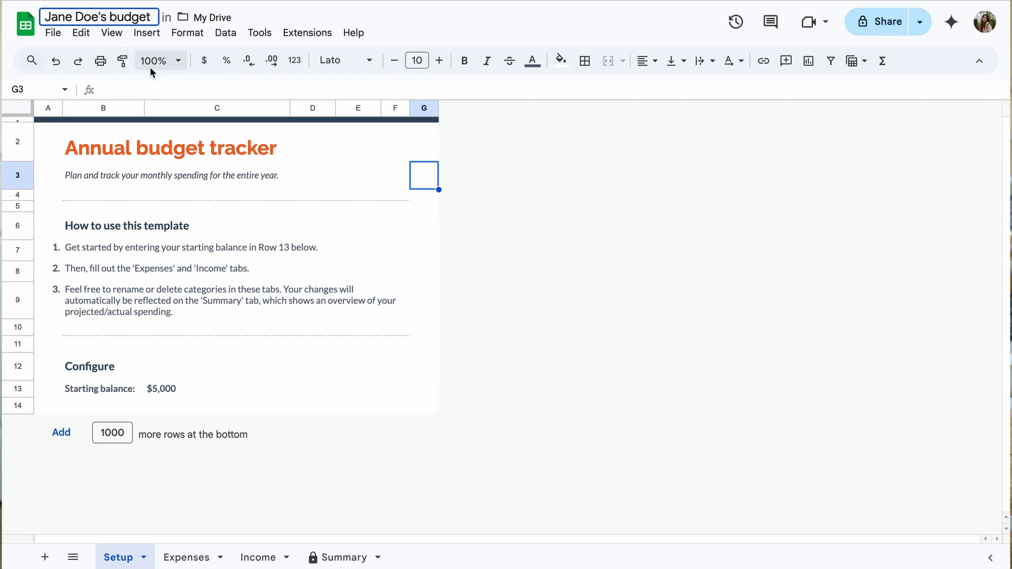
{"action": "left_click", "coordinate": [267, 314]}
Set the starting balance in the Configure section of the Setup sheet to 7500.
{"action": "left_click", "coordinate": [171, 388]}
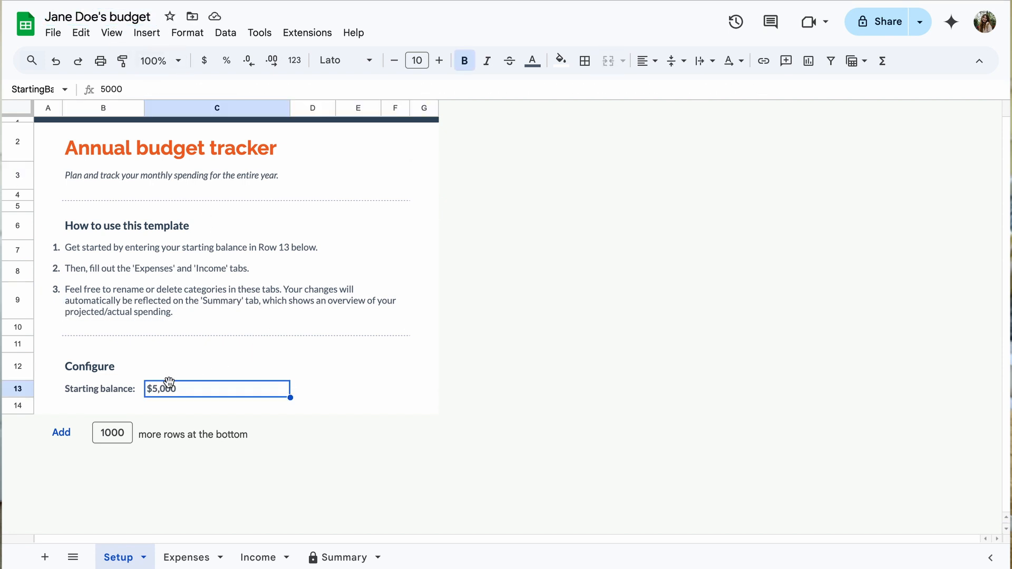
{"action": "double_click", "coordinate": [165, 391]}
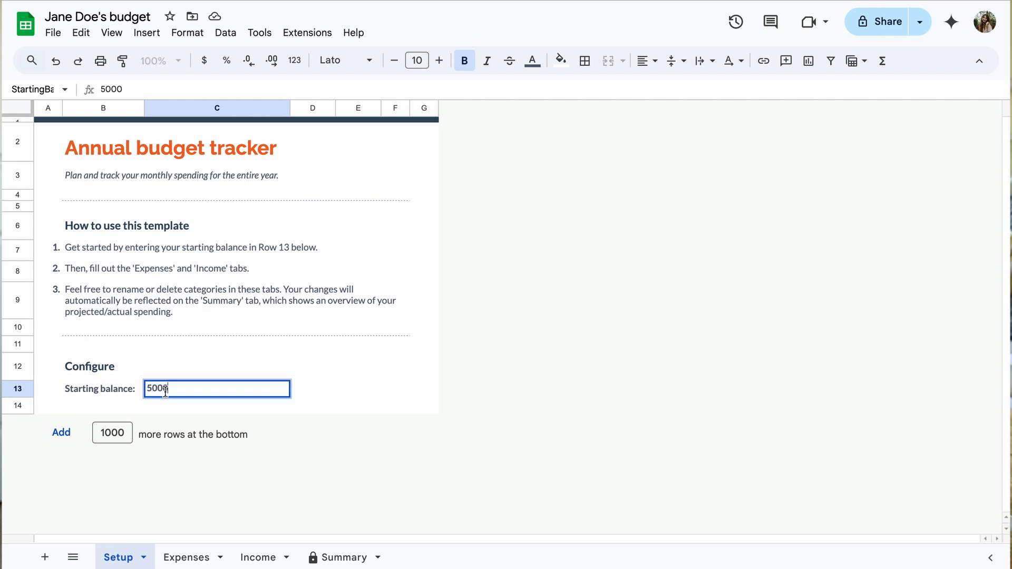
{"action": "type", "text": "7500"}
{"action": "key", "text": "Return"}
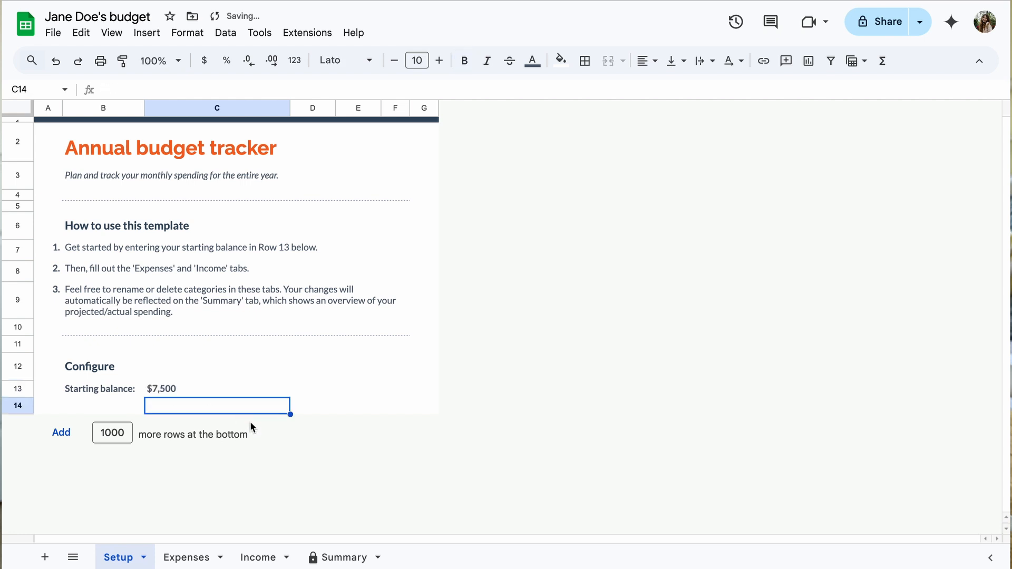
Open the Expenses sheet and review its expense categories and their line items.
{"action": "left_click", "coordinate": [185, 558]}
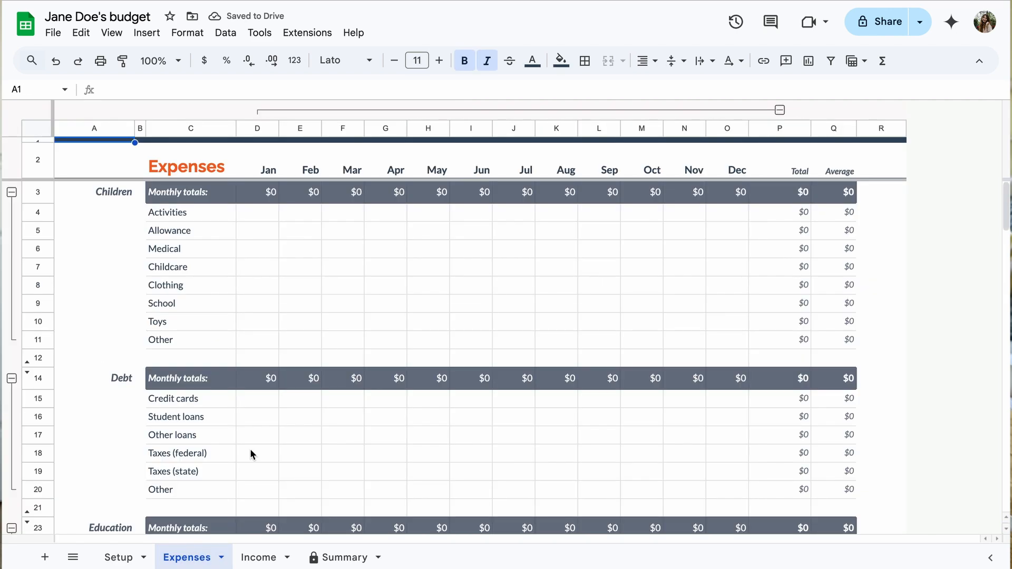
{"action": "scroll", "coordinate": [285, 405], "scroll_direction": "down", "scroll_amount": 6}
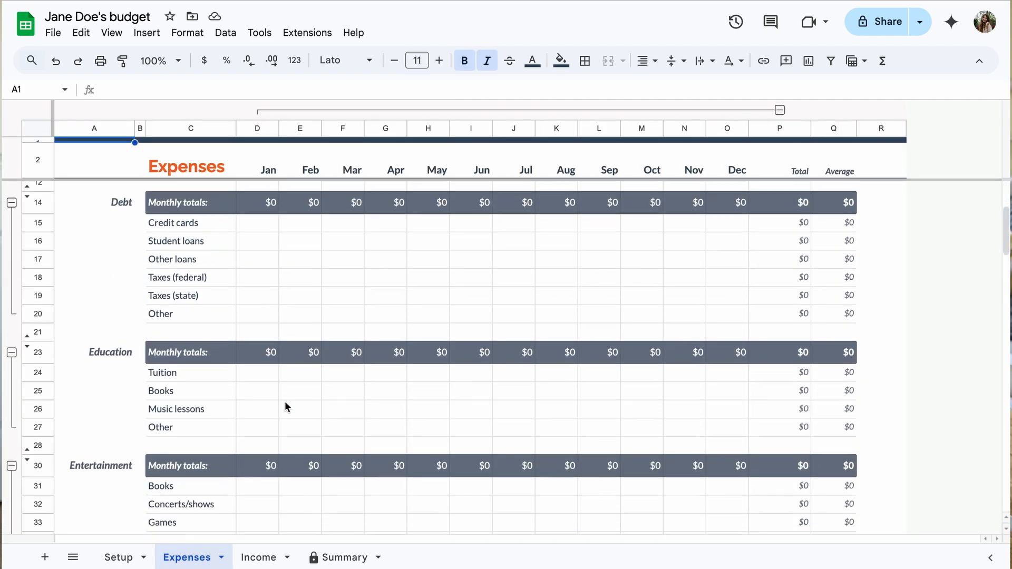
{"action": "scroll", "coordinate": [285, 406], "scroll_direction": "down", "scroll_amount": 7}
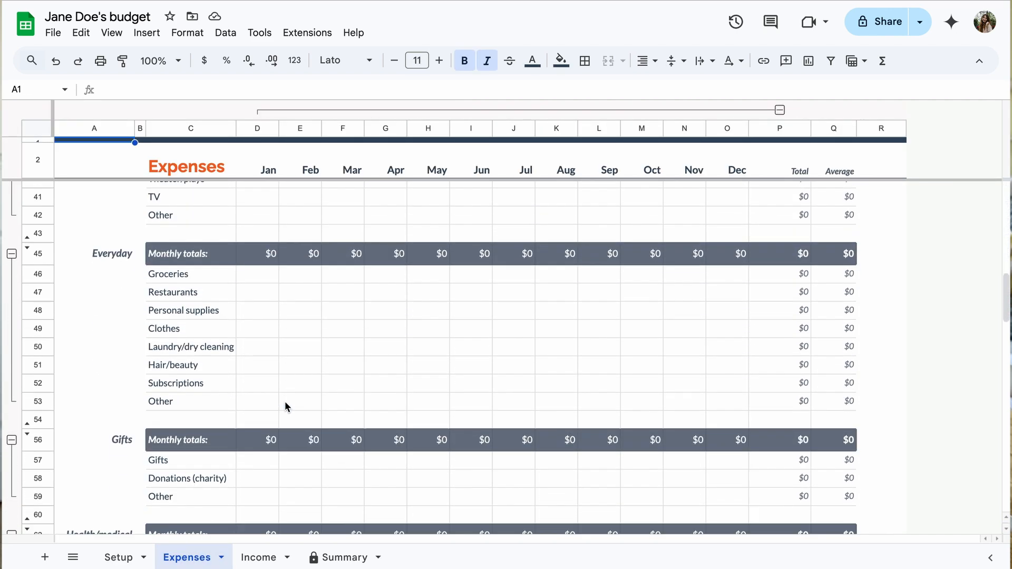
{"action": "scroll", "coordinate": [285, 406], "scroll_direction": "down", "scroll_amount": 10}
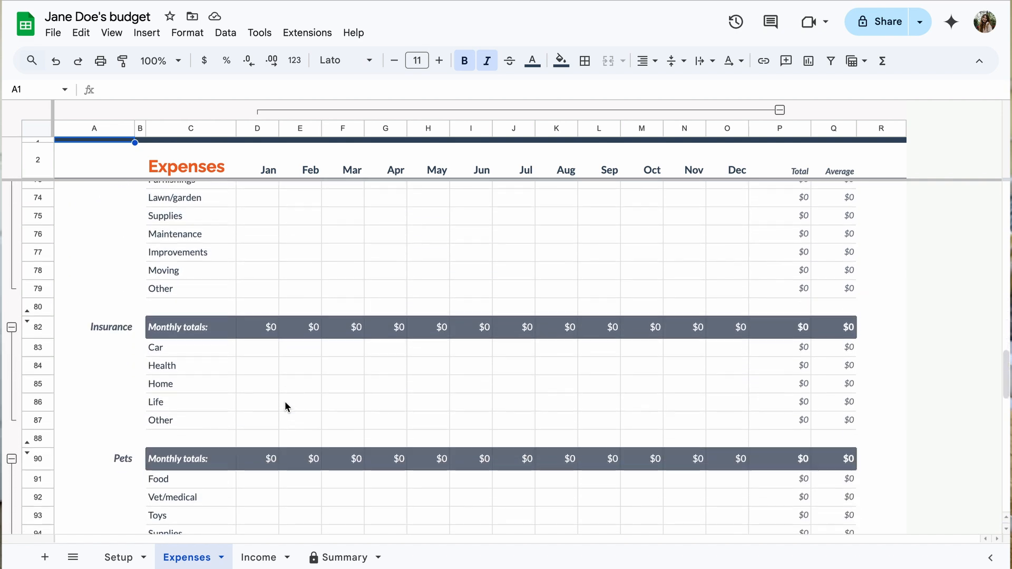
{"action": "scroll", "coordinate": [285, 406], "scroll_direction": "down", "scroll_amount": 6}
{"action": "scroll", "coordinate": [285, 406], "scroll_direction": "up", "scroll_amount": 15}
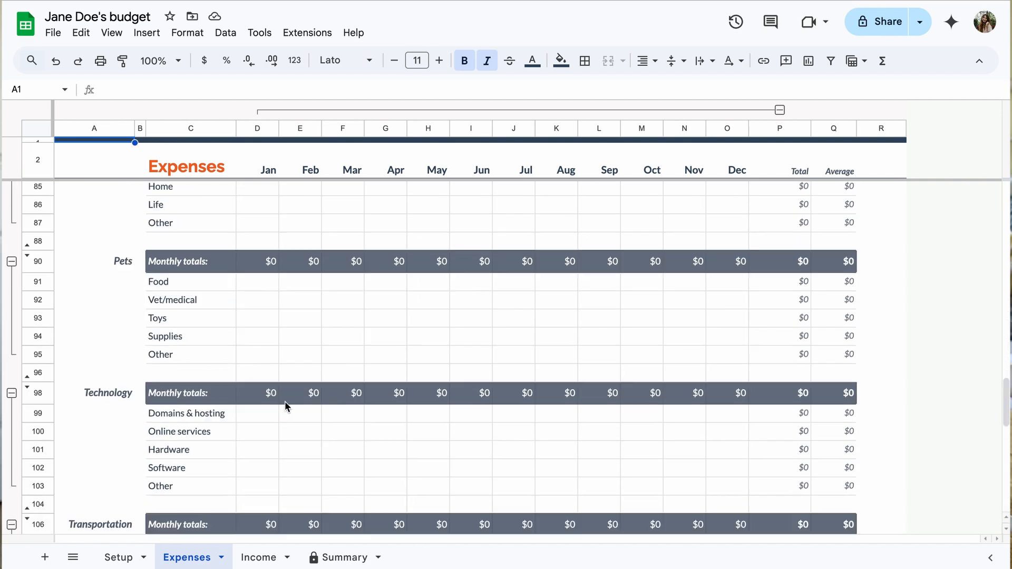
{"action": "scroll", "coordinate": [285, 407], "scroll_direction": "up", "scroll_amount": 15}
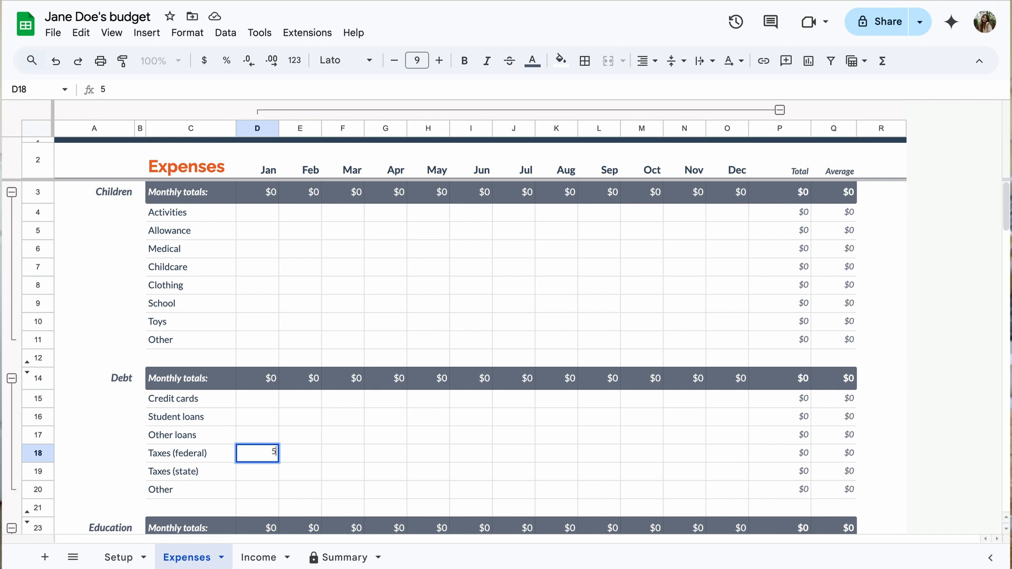
Enter January expenses of 50 for Taxes (federal) under Debt and 500 for Books under Education.
{"action": "type", "text": "0"}
{"action": "key", "text": "Return"}
{"action": "scroll", "coordinate": [506, 356], "scroll_direction": "down", "scroll_amount": 5}
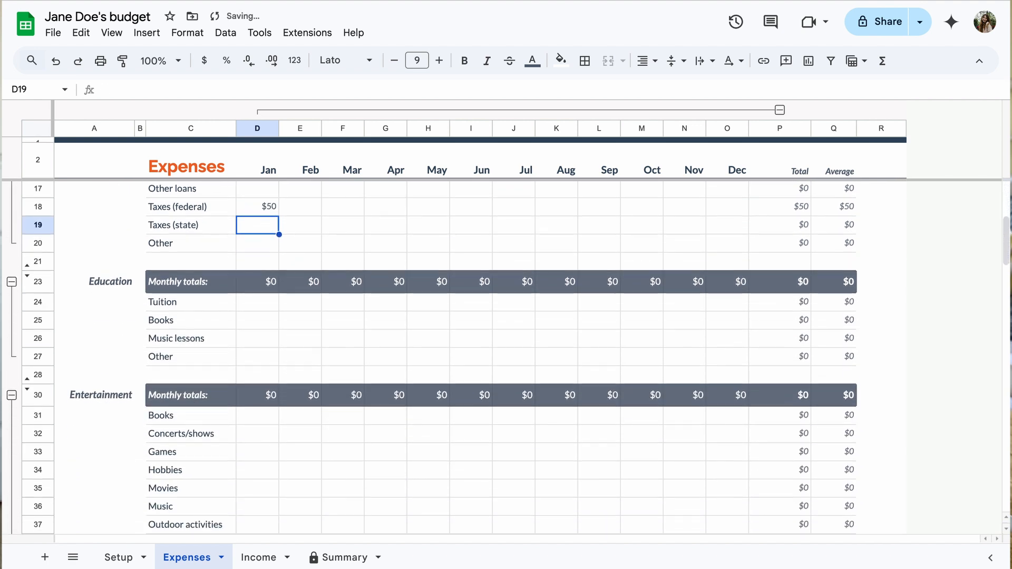
{"action": "scroll", "coordinate": [258, 265], "scroll_direction": "down", "scroll_amount": 2}
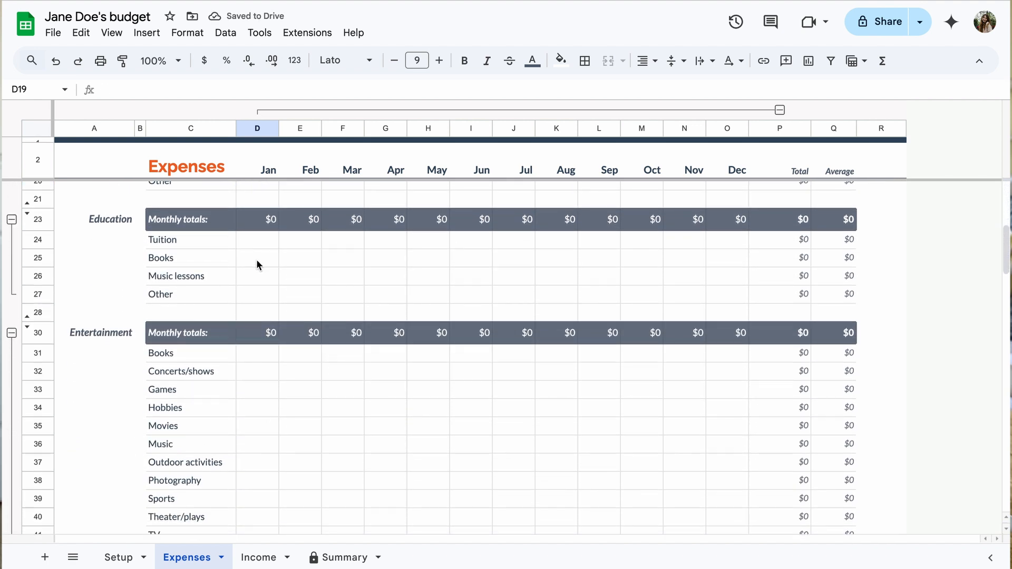
{"action": "double_click", "coordinate": [257, 260]}
{"action": "type", "text": "500"}
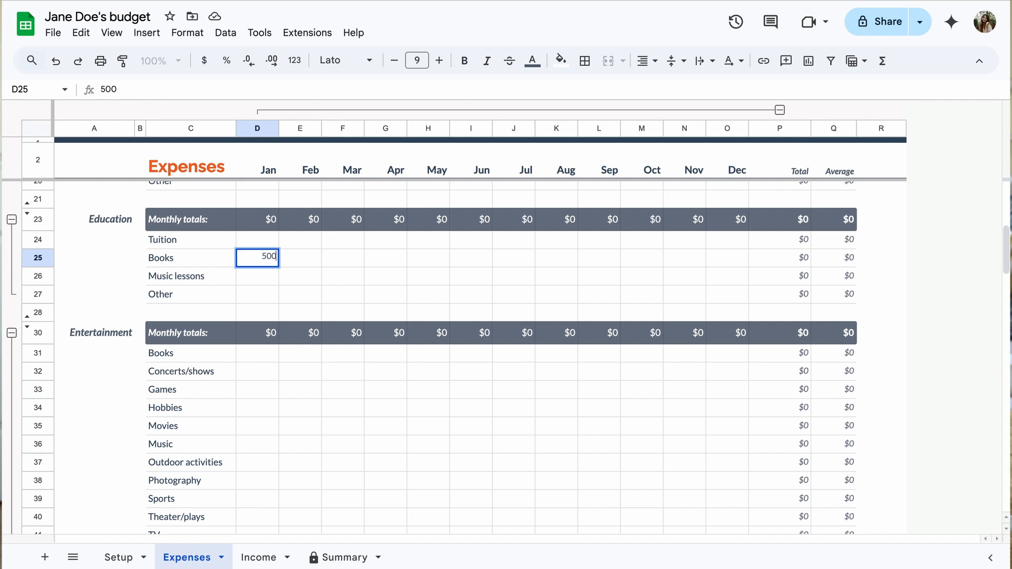
{"action": "key", "text": "Return"}
Enter January expenses of 100 for Groceries and 100 for Restaurants in the Everyday category.
{"action": "scroll", "coordinate": [264, 316], "scroll_direction": "down", "scroll_amount": 4}
{"action": "double_click", "coordinate": [264, 388]}
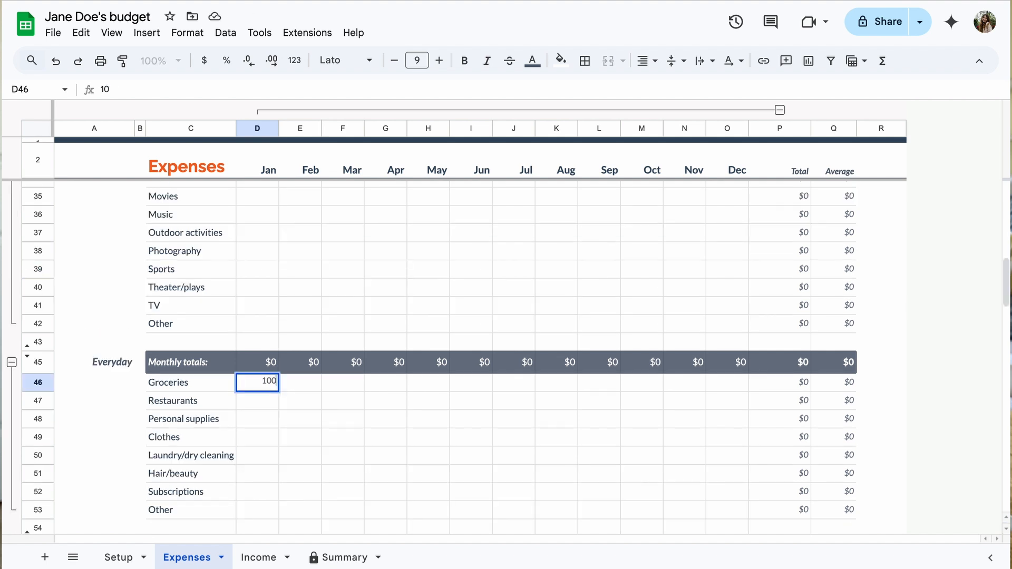
{"action": "type", "text": "100"}
{"action": "key", "text": "Return"}
{"action": "type", "text": "100"}
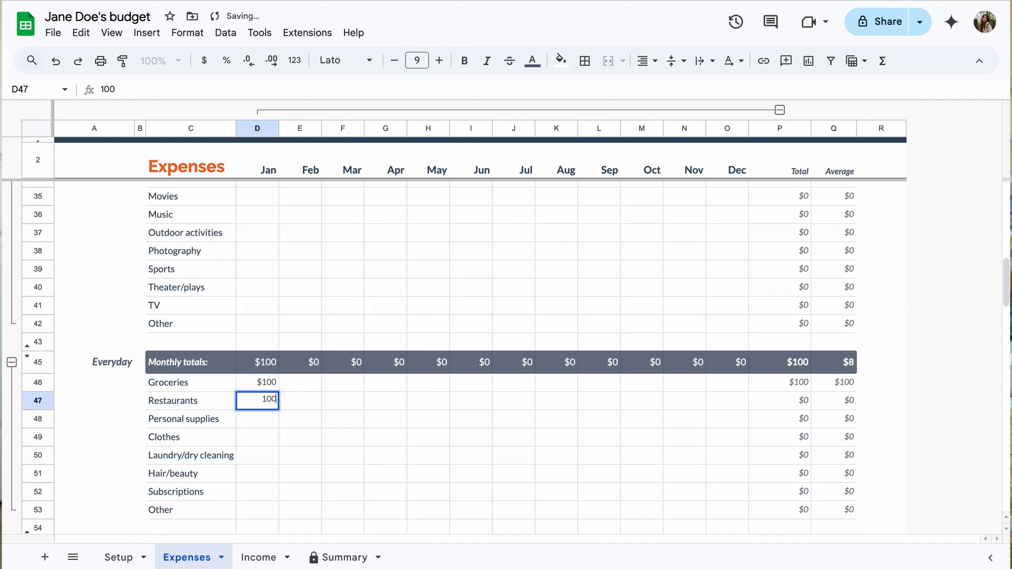
{"action": "key", "text": "Return"}
Examine the Summary sheet's January income, expenses and ending balance, the average ending balance, the chart and the category tables.
{"action": "scroll", "coordinate": [260, 443], "scroll_direction": "up", "scroll_amount": 4}
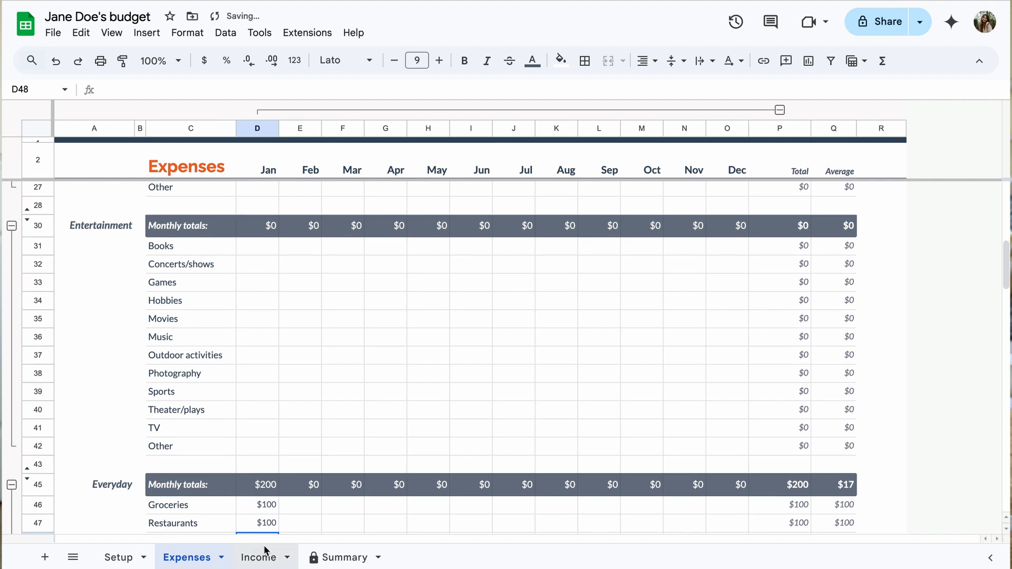
{"action": "left_click", "coordinate": [328, 556]}
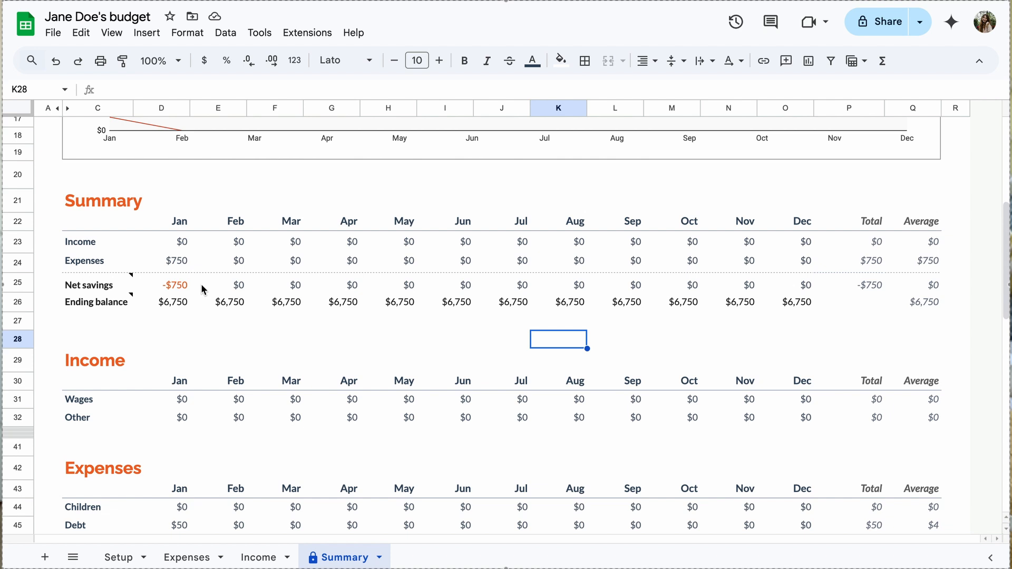
{"action": "left_click", "coordinate": [187, 246]}
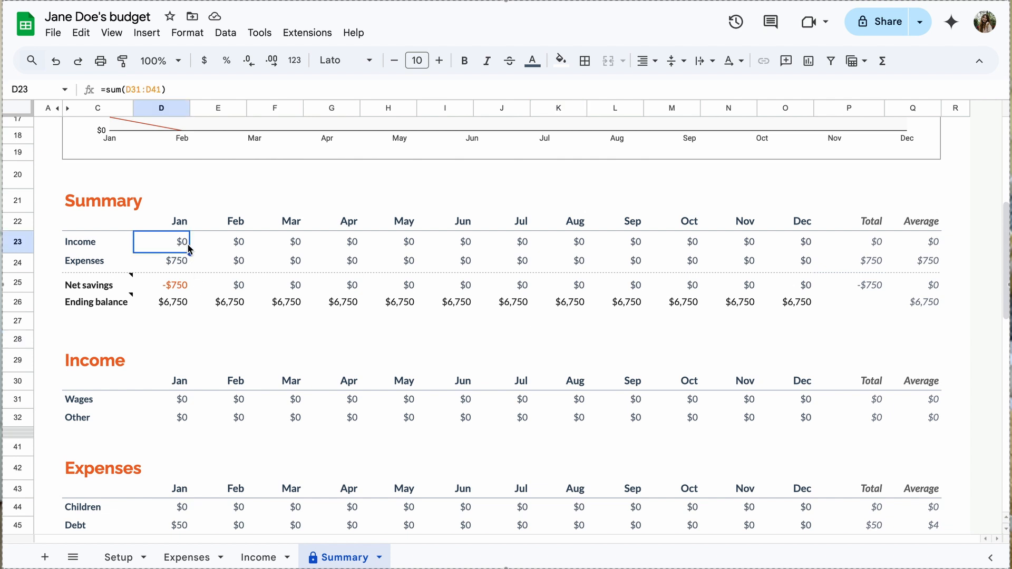
{"action": "left_click", "coordinate": [188, 264]}
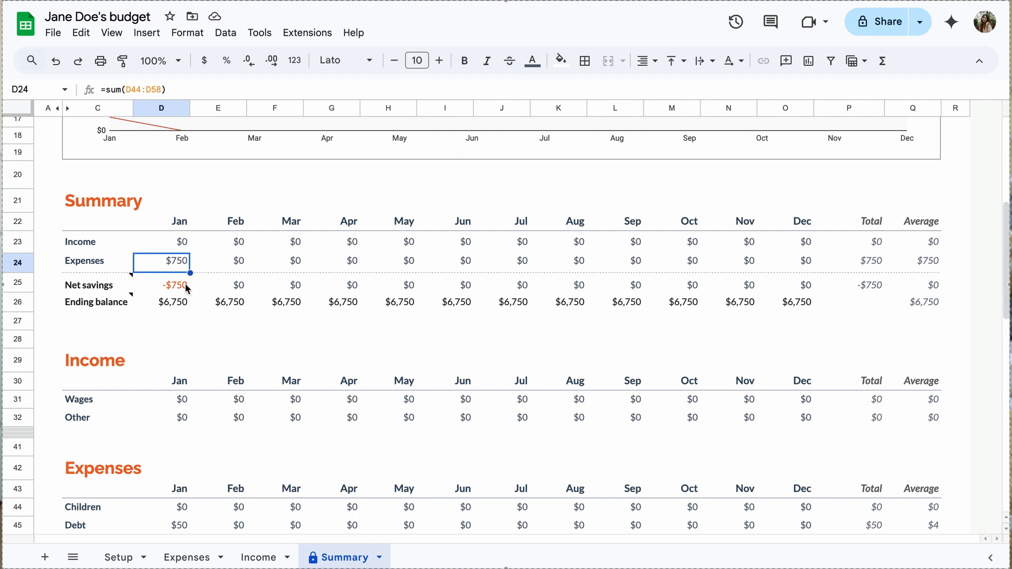
{"action": "left_click", "coordinate": [166, 309]}
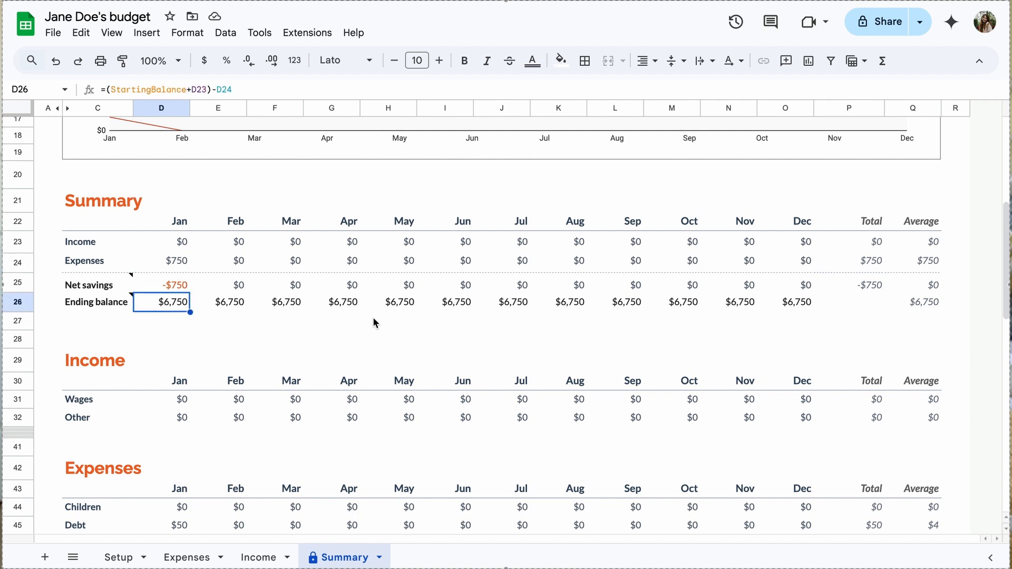
{"action": "left_click", "coordinate": [937, 308]}
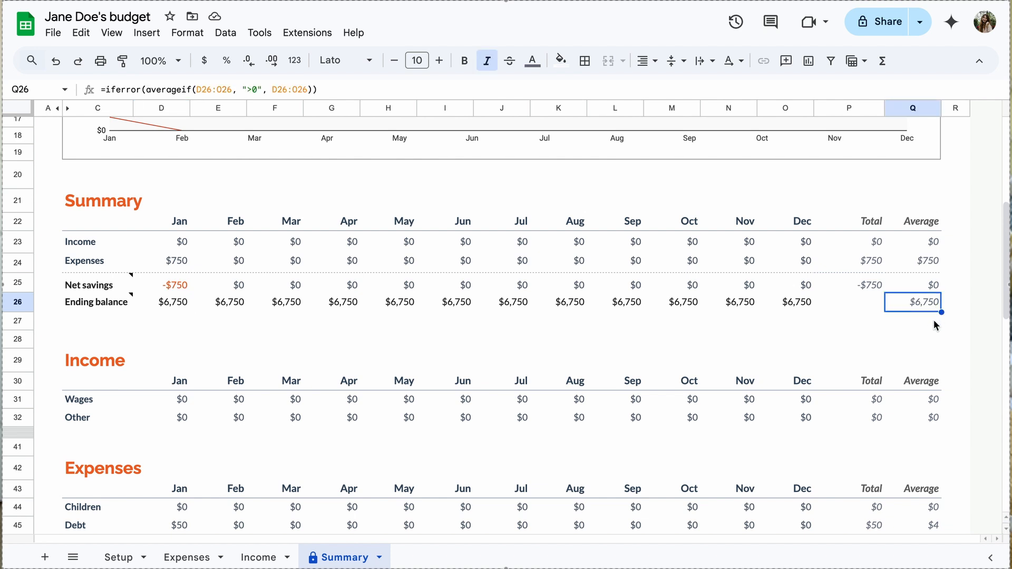
{"action": "scroll", "coordinate": [878, 237], "scroll_direction": "up", "scroll_amount": 5}
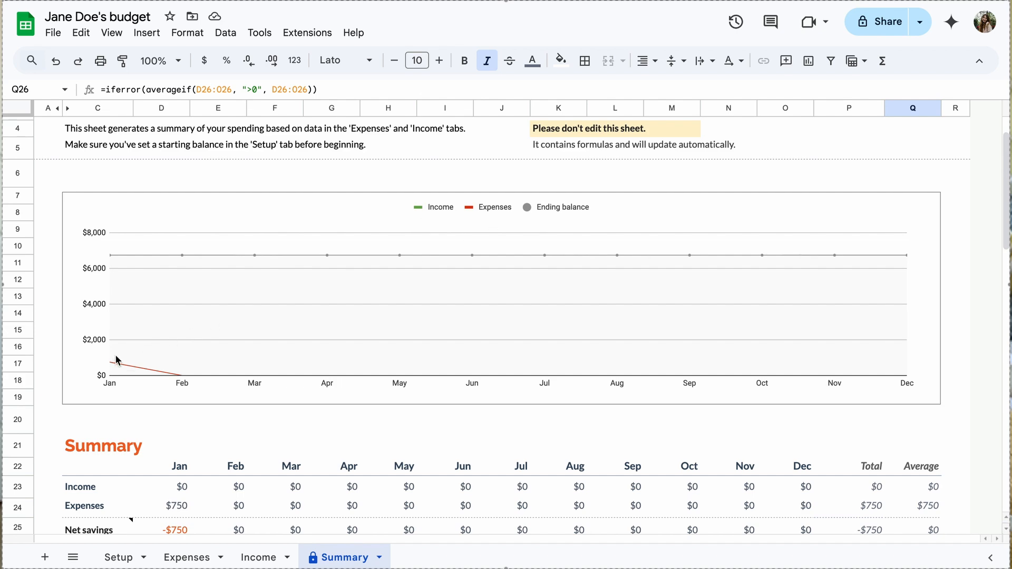
{"action": "scroll", "coordinate": [303, 421], "scroll_direction": "down", "scroll_amount": 4}
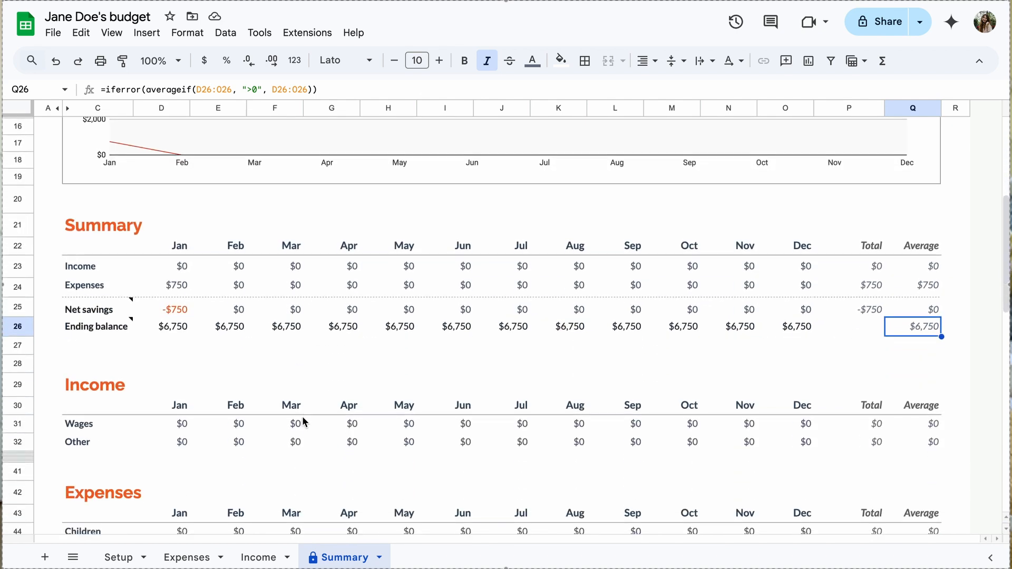
{"action": "scroll", "coordinate": [303, 422], "scroll_direction": "down", "scroll_amount": 10}
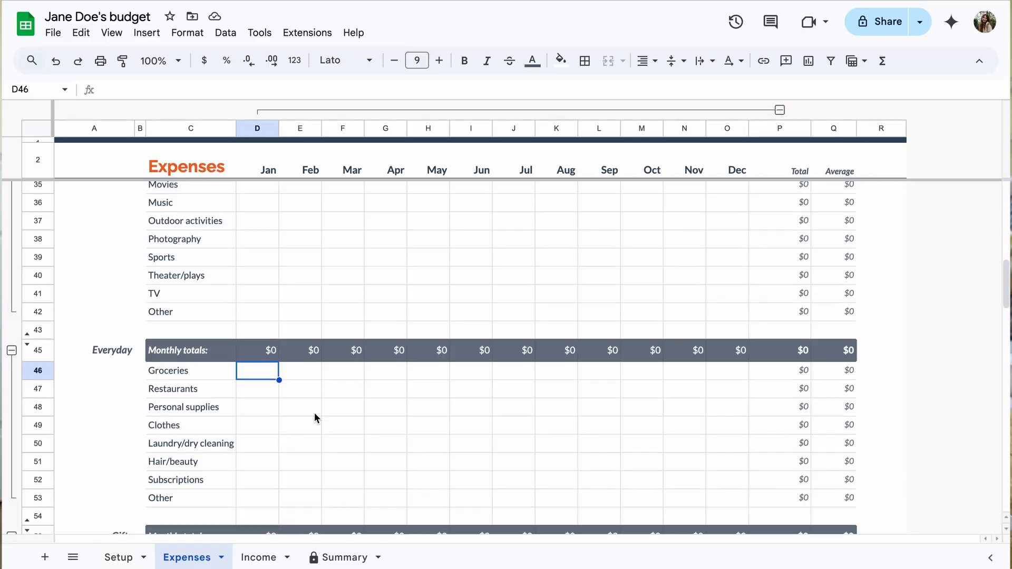
In the Everyday category of the Expenses sheet, enter January amounts of 100 for Groceries and 85 for Restaurants.
{"action": "scroll", "coordinate": [314, 414], "scroll_direction": "down", "scroll_amount": 1}
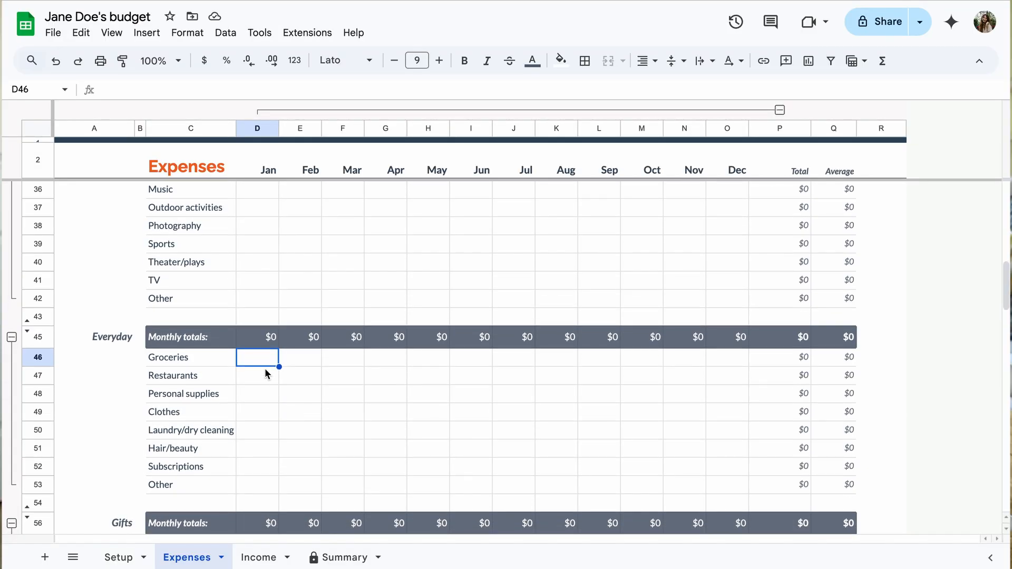
{"action": "double_click", "coordinate": [260, 365]}
{"action": "type", "text": "100"}
{"action": "key", "text": "Return"}
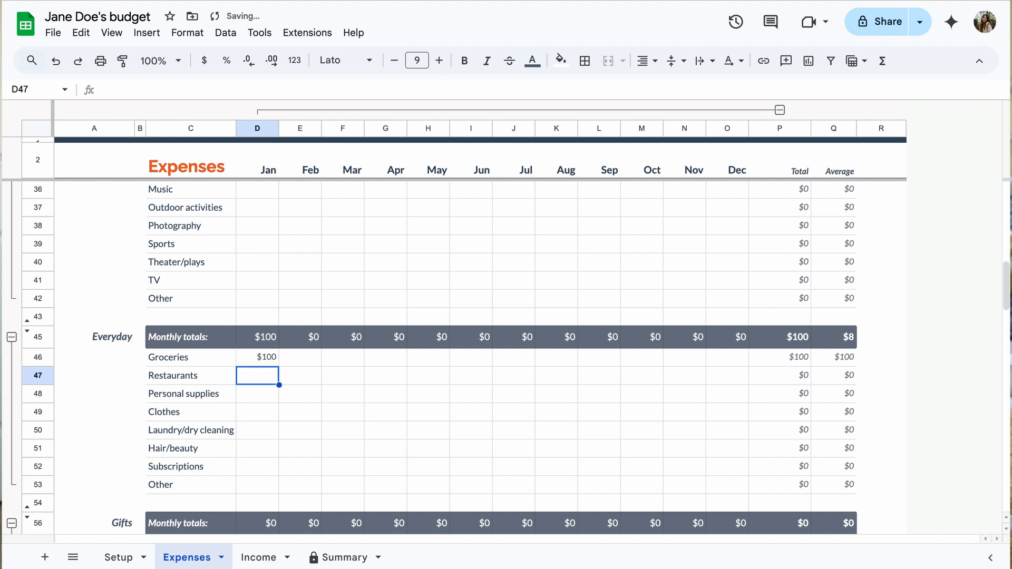
{"action": "scroll", "coordinate": [504, 356], "scroll_direction": "down", "scroll_amount": 1}
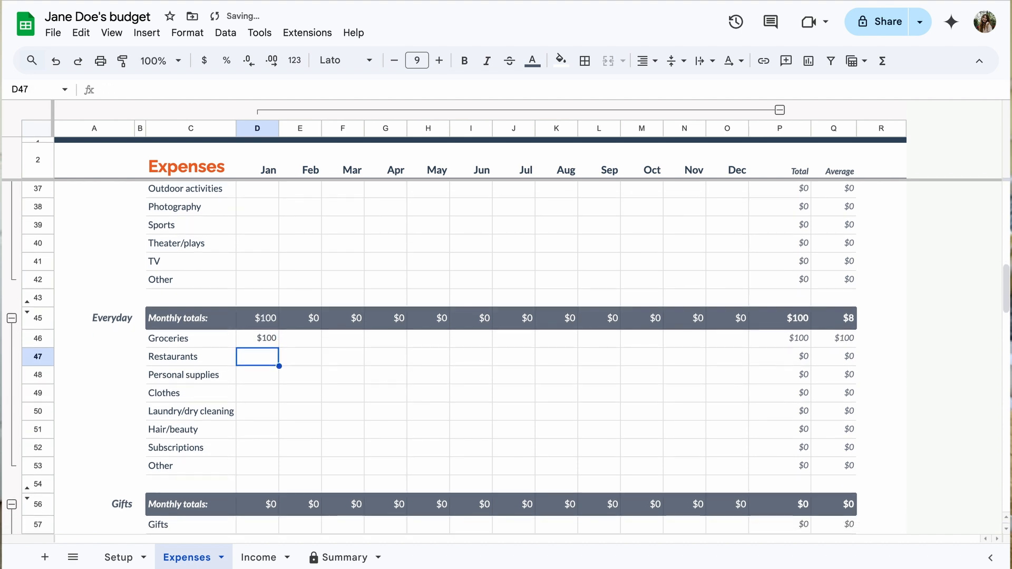
{"action": "type", "text": "85"}
{"action": "key", "text": "Return"}
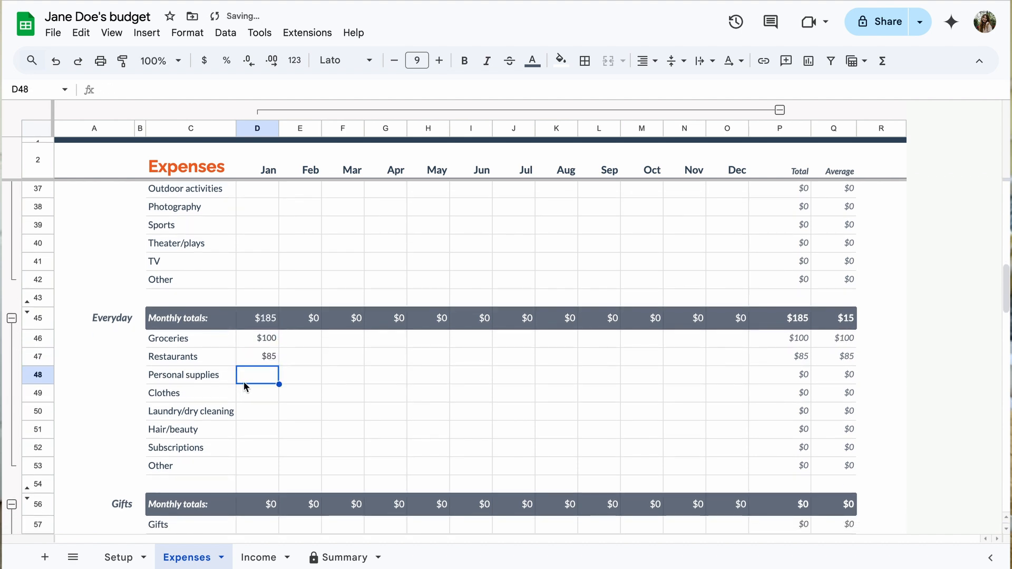
In the Everyday category, enter January amounts of 25 for Personal supplies, 0 for Clothes and 0 for Laundry/dry cleaning.
{"action": "scroll", "coordinate": [244, 383], "scroll_direction": "down", "scroll_amount": 1}
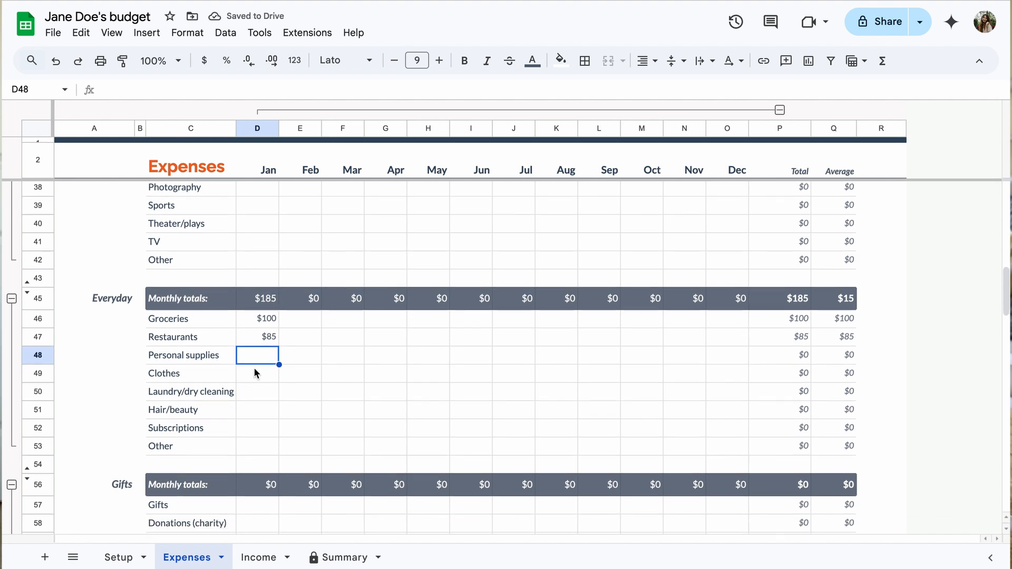
{"action": "type", "text": "25"}
{"action": "key", "text": "Return"}
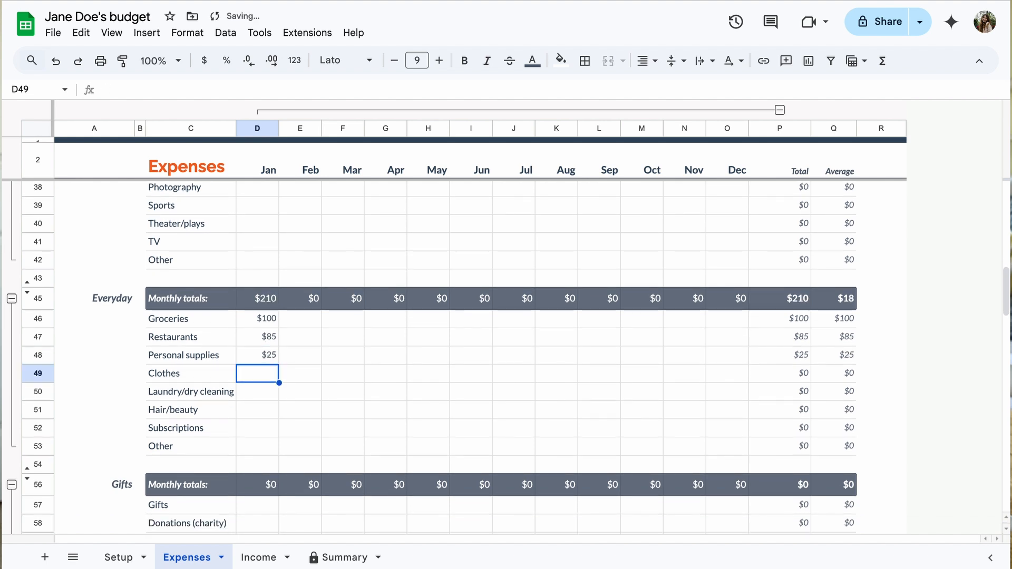
{"action": "type", "text": "0"}
{"action": "key", "text": "Return"}
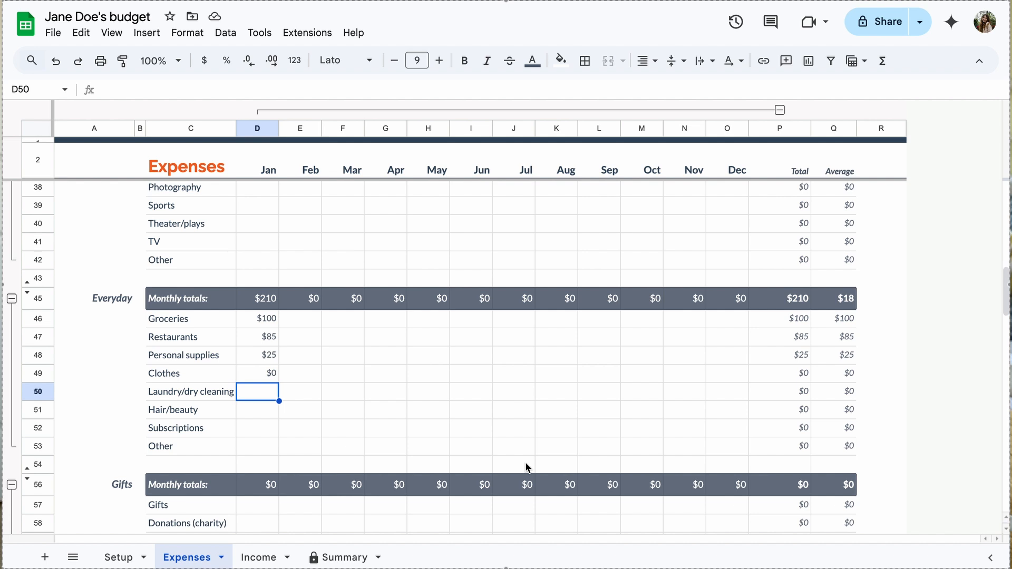
{"action": "type", "text": "0"}
{"action": "key", "text": "Return"}
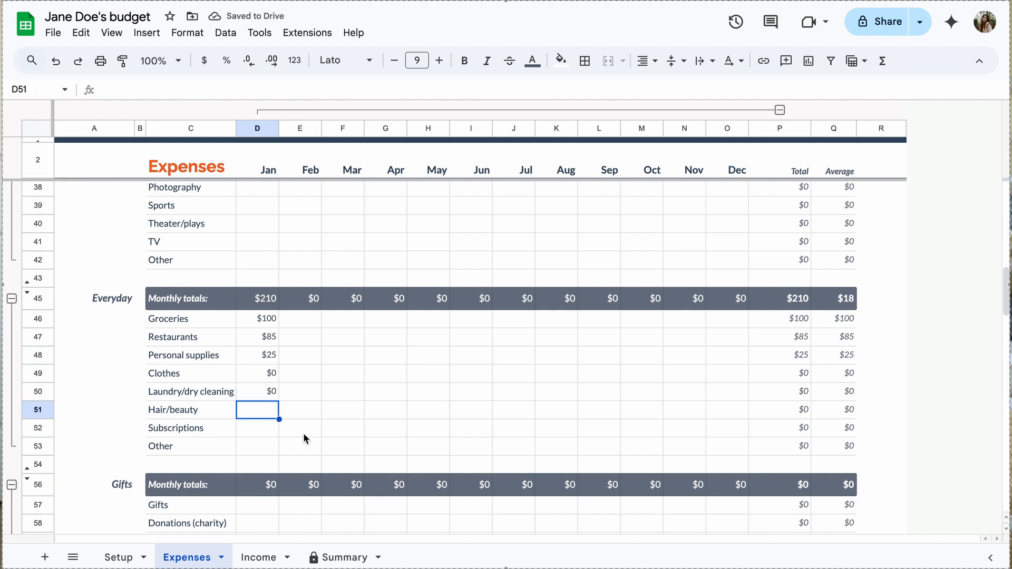
Enter January amounts of 50 for Hair/beauty and 0 for Subscriptions in the Everyday category.
{"action": "type", "text": "50"}
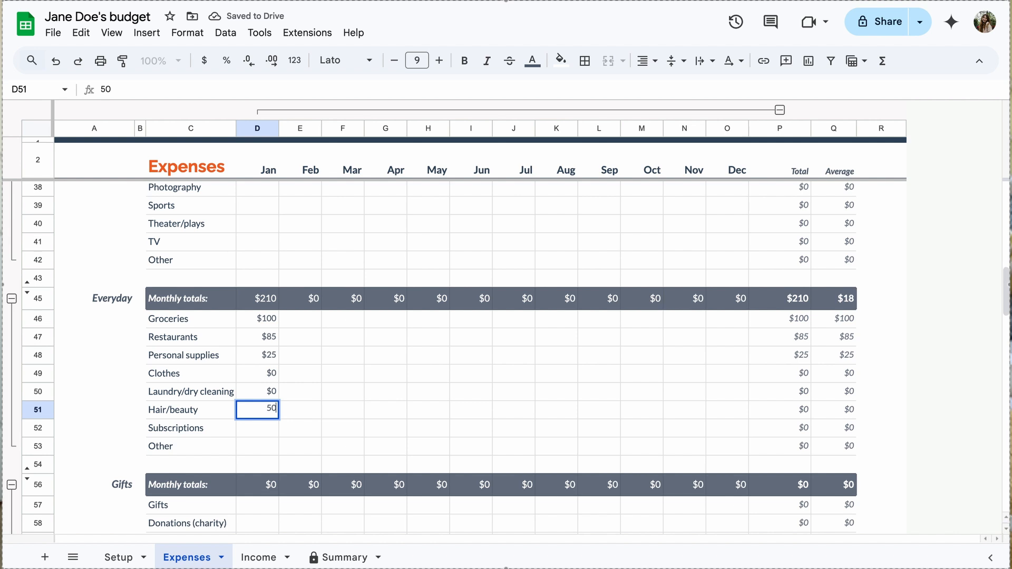
{"action": "key", "text": "Return"}
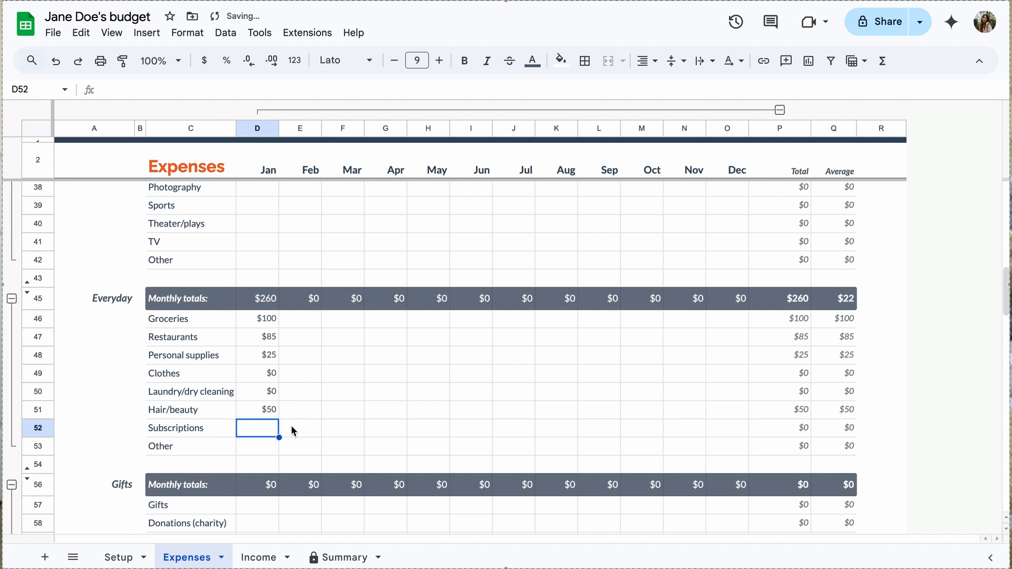
{"action": "type", "text": "0"}
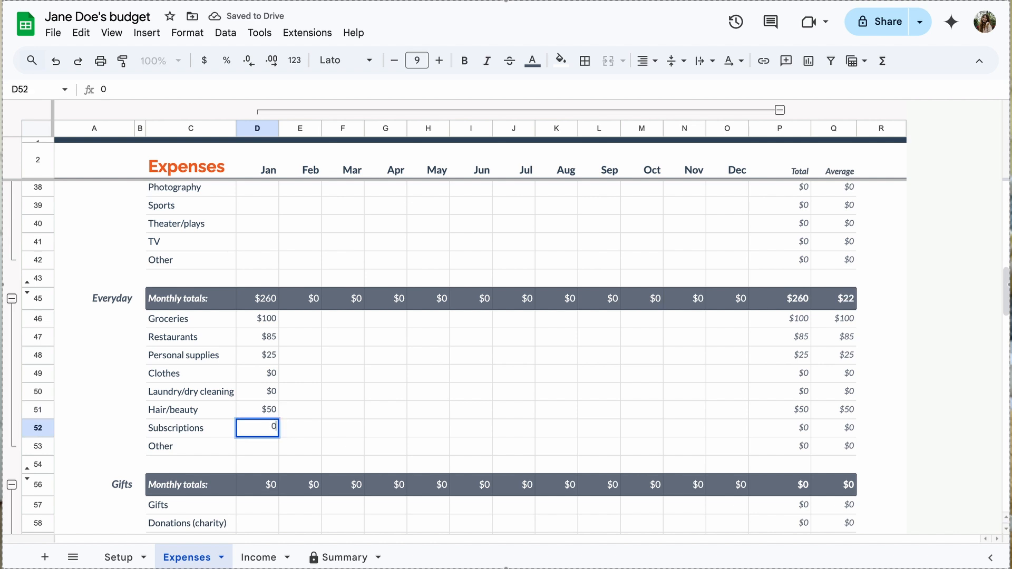
{"action": "key", "text": "Return"}
Enter a January amount of 50 for Gifts in the Gifts category.
{"action": "scroll", "coordinate": [266, 436], "scroll_direction": "down", "scroll_amount": 1}
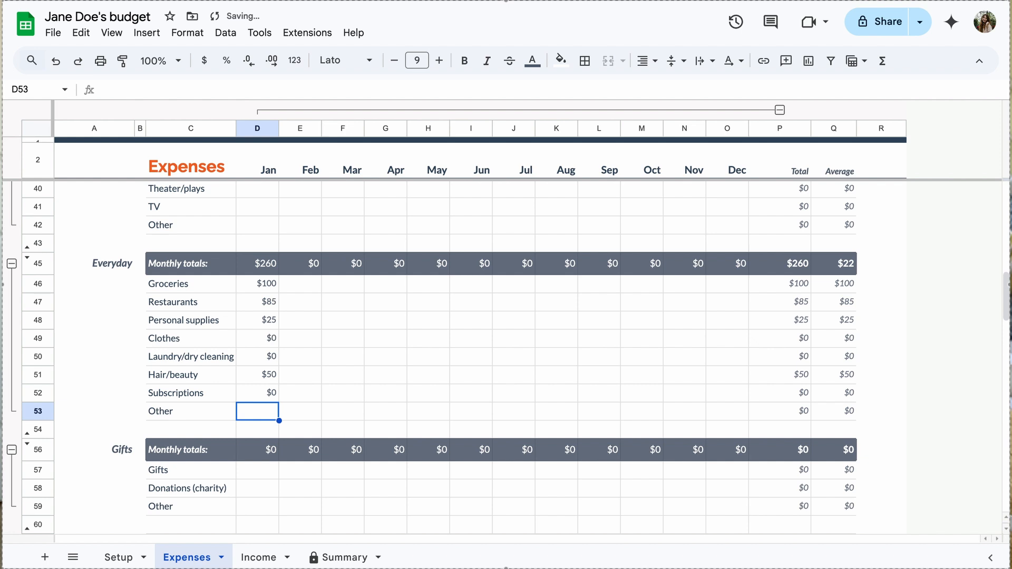
{"action": "key", "text": "Down"}
{"action": "key", "text": "Down"}
{"action": "key", "text": "Down"}
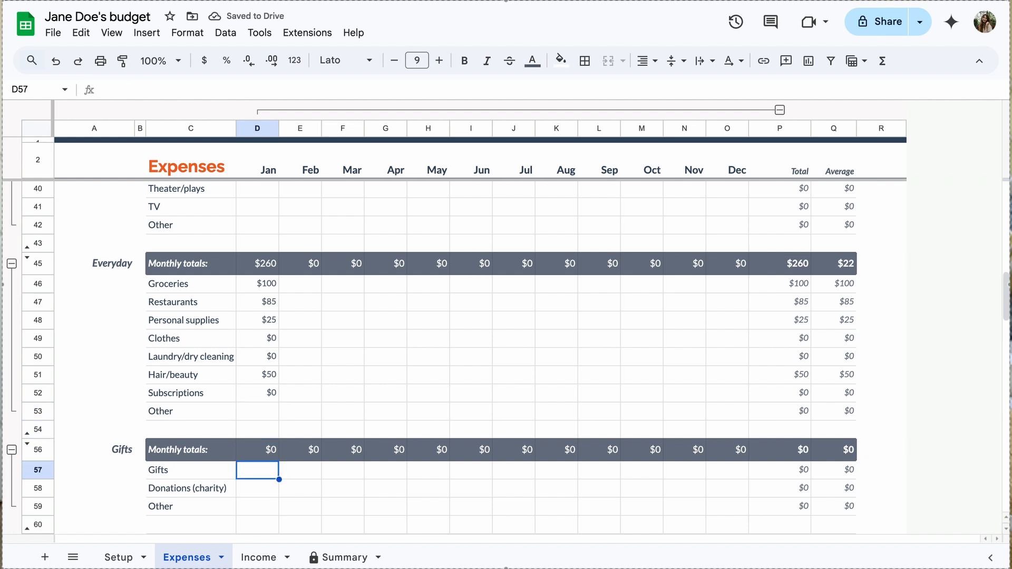
{"action": "scroll", "coordinate": [506, 357], "scroll_direction": "down", "scroll_amount": 1}
{"action": "type", "text": "50"}
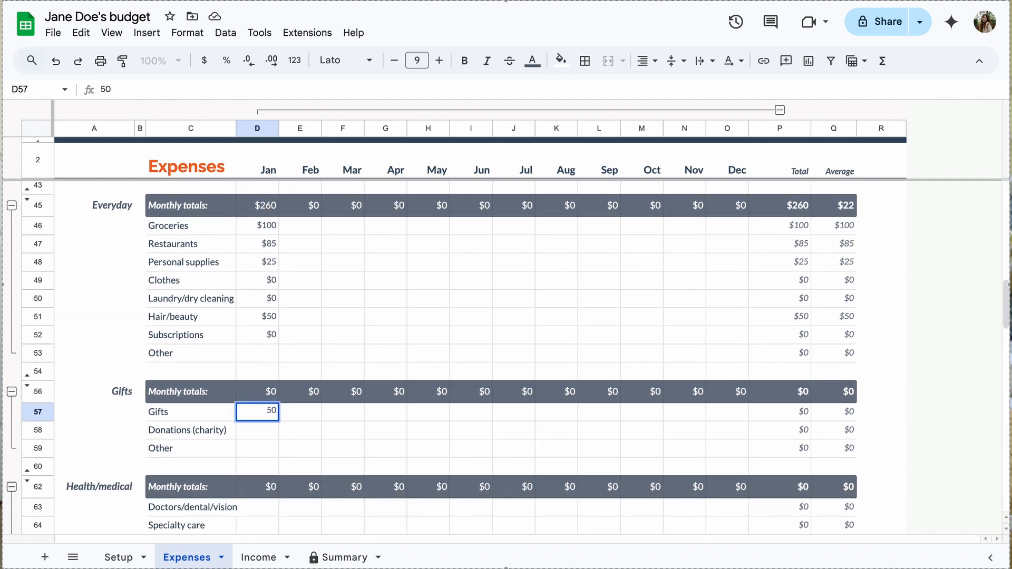
{"action": "key", "text": "Return"}
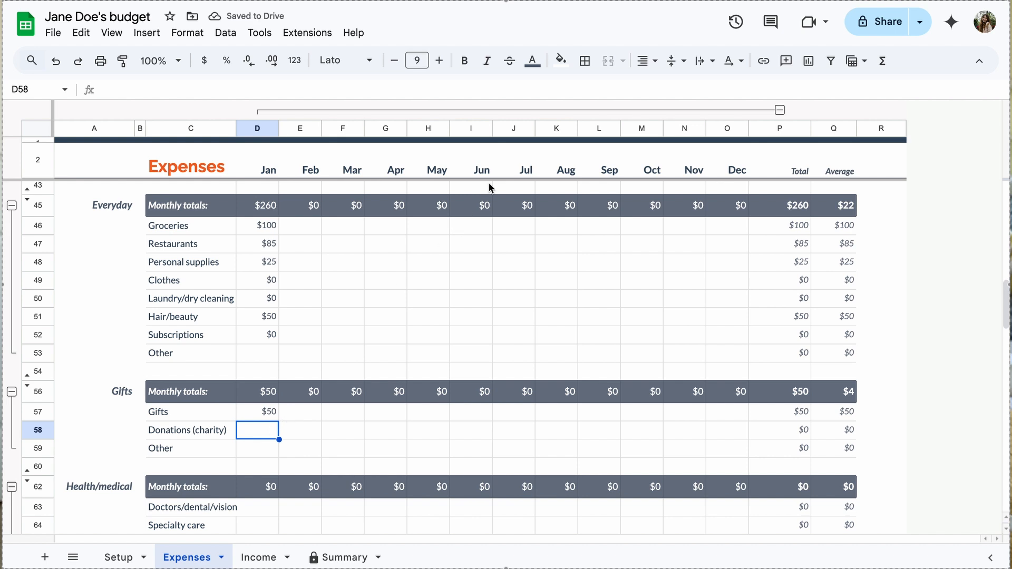
Clear the January amount for Music lessons in the Education category.
{"action": "mouse_move", "coordinate": [525, 1]}
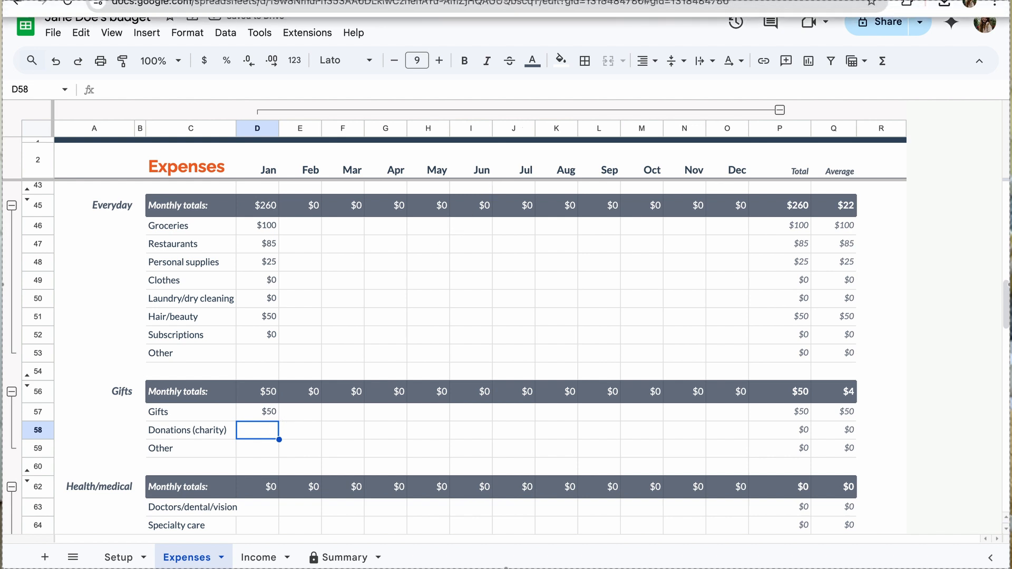
{"action": "scroll", "coordinate": [270, 271], "scroll_direction": "up", "scroll_amount": 8}
{"action": "double_click", "coordinate": [269, 270]}
{"action": "key", "text": "Tab"}
{"action": "double_click", "coordinate": [271, 268]}
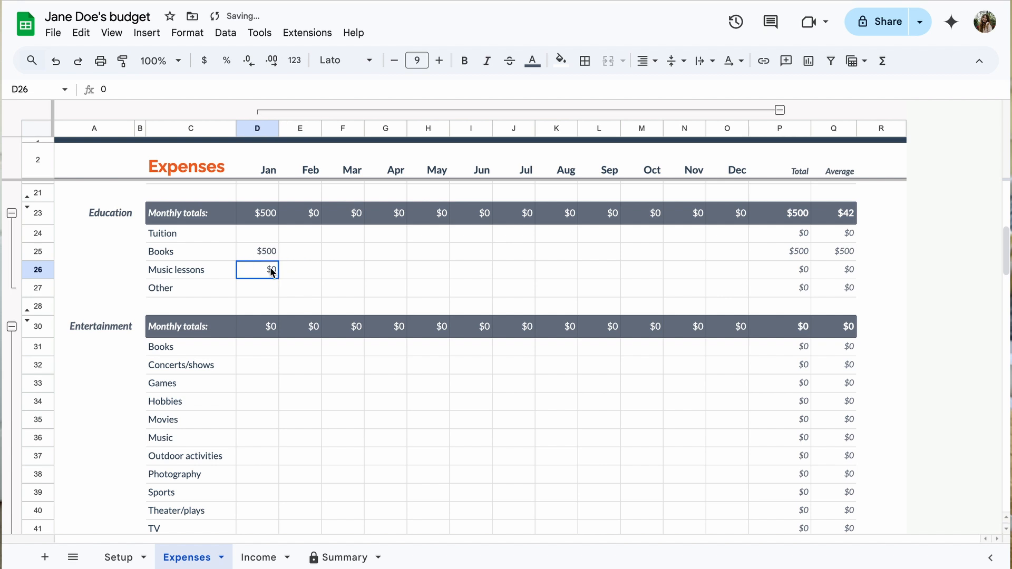
{"action": "left_click", "coordinate": [319, 325]}
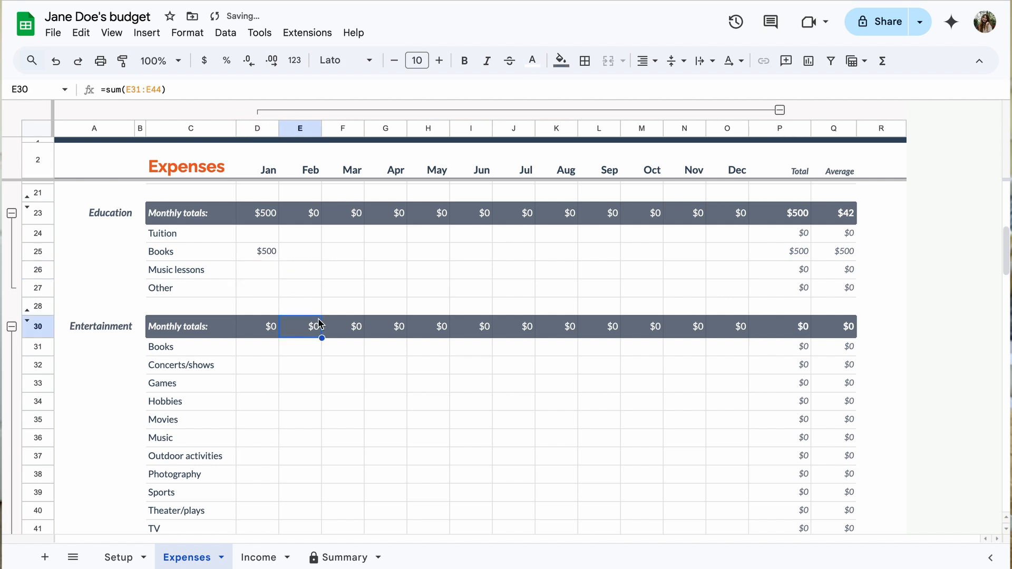
Enter a January amount of 48 for Internet in the Utilities category.
{"action": "scroll", "coordinate": [311, 364], "scroll_direction": "down", "scroll_amount": 20}
{"action": "left_click", "coordinate": [264, 388]}
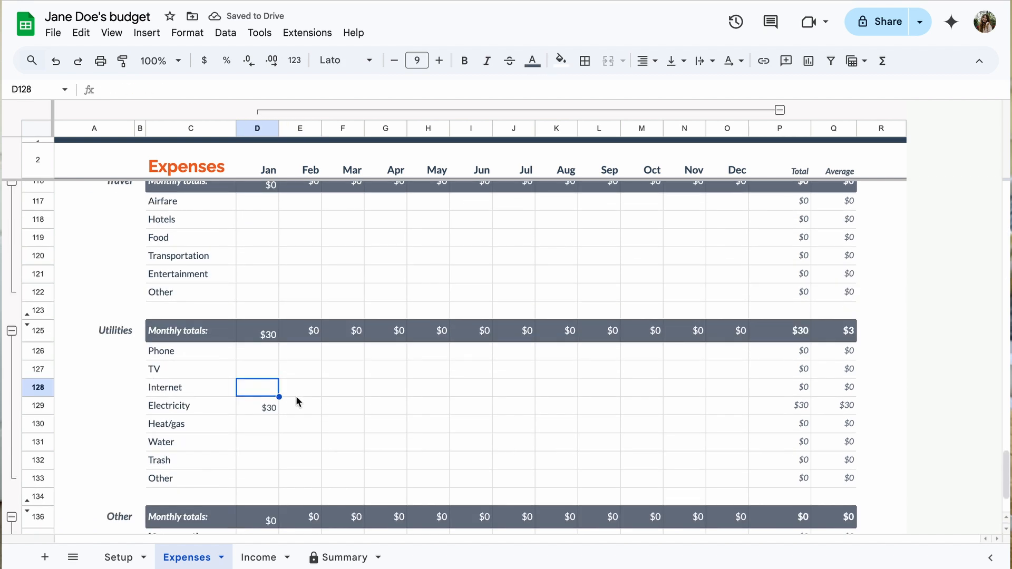
{"action": "type", "text": "48"}
{"action": "key", "text": "Return"}
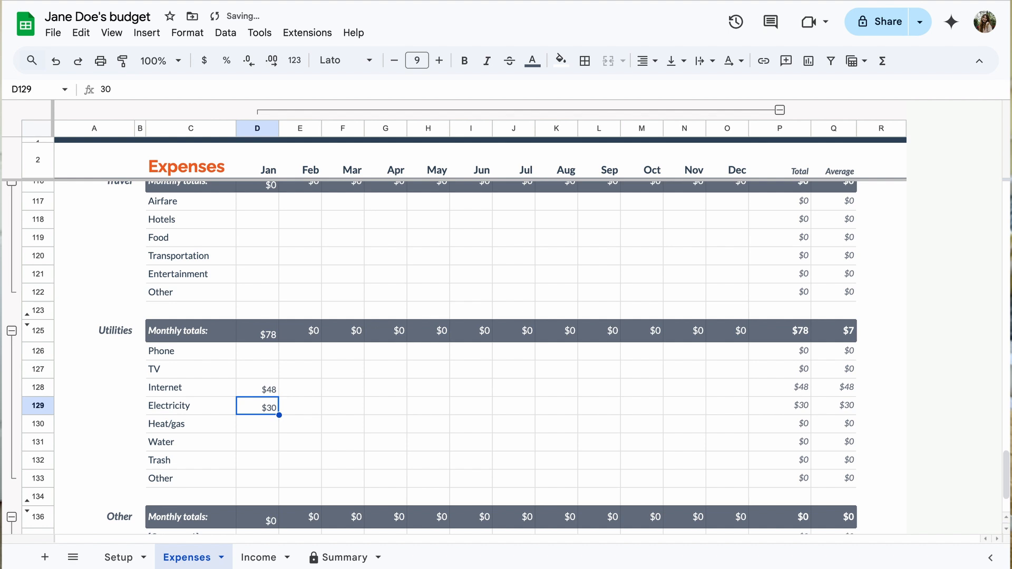
Fill the January Internet amount across every month through December.
{"action": "left_click", "coordinate": [274, 388]}
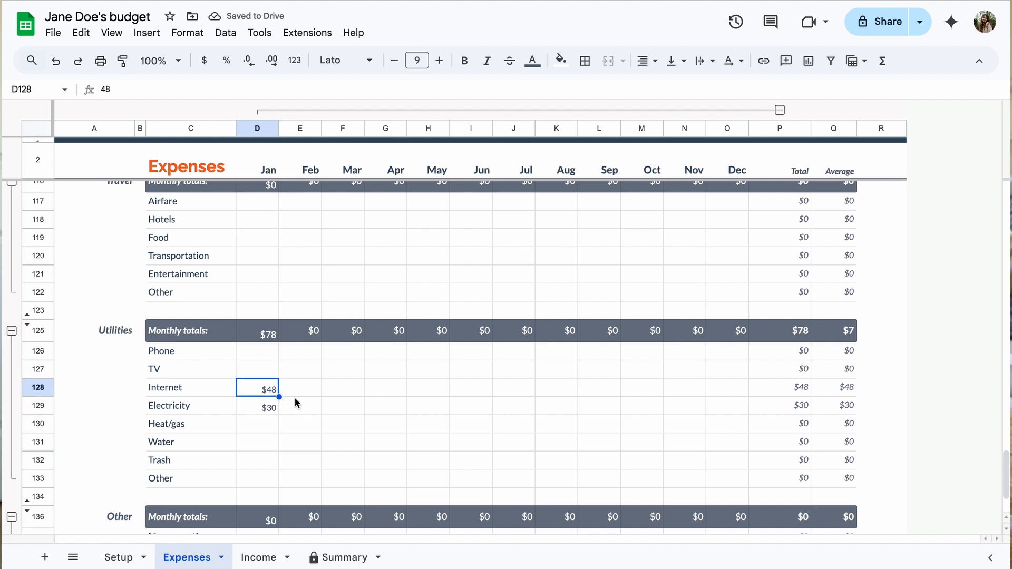
{"action": "left_click_drag", "start_coordinate": [278, 396], "coordinate": [637, 396]}
{"action": "left_click_drag", "start_coordinate": [728, 392], "coordinate": [735, 392]}
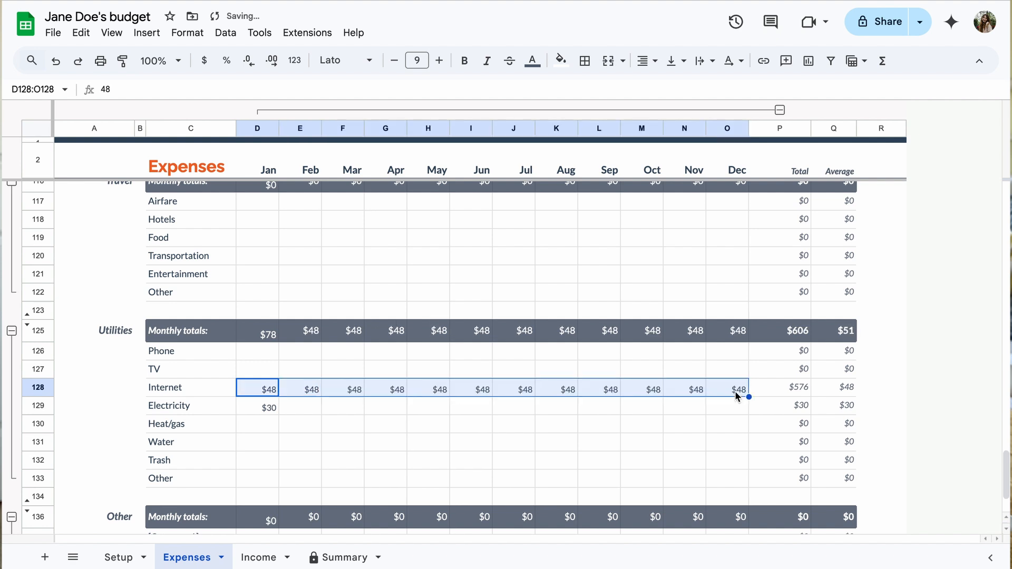
{"action": "left_click", "coordinate": [702, 430]}
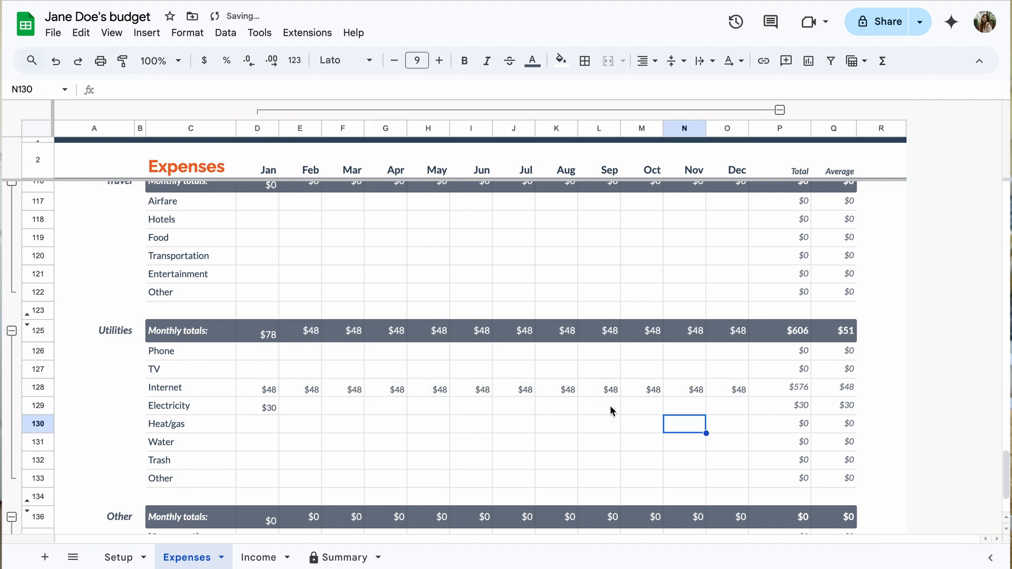
Copy the January Electricity amount in Utilities across February to December.
{"action": "scroll", "coordinate": [612, 410], "scroll_direction": "down", "scroll_amount": 3}
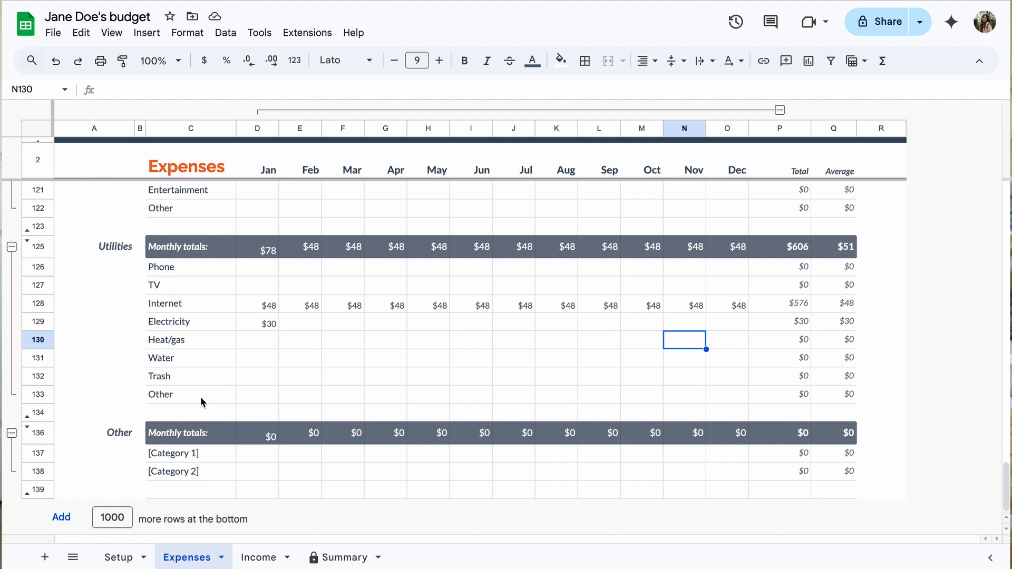
{"action": "left_click", "coordinate": [270, 328]}
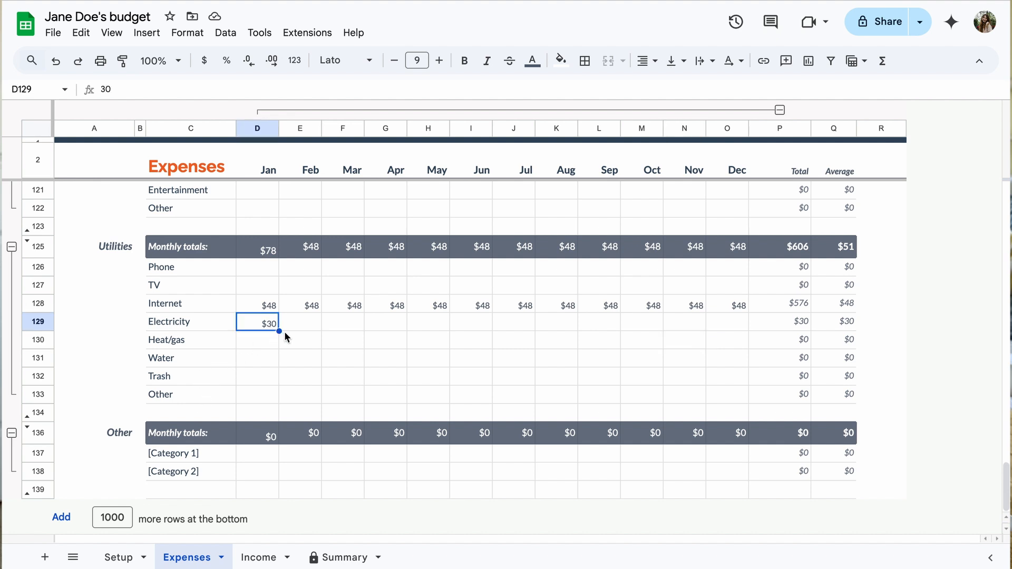
{"action": "left_click_drag", "start_coordinate": [279, 332], "coordinate": [729, 328]}
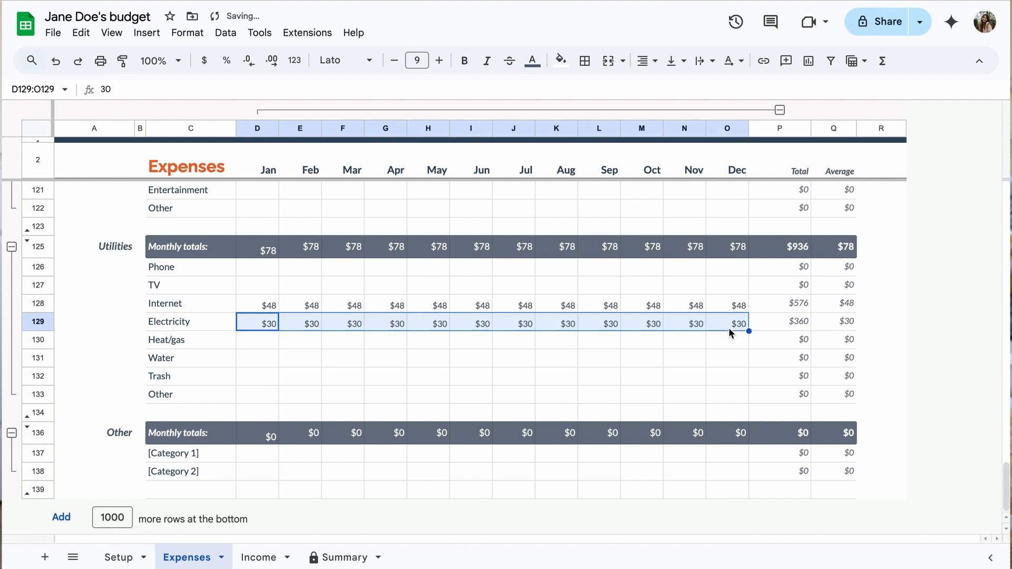
{"action": "left_click", "coordinate": [612, 360]}
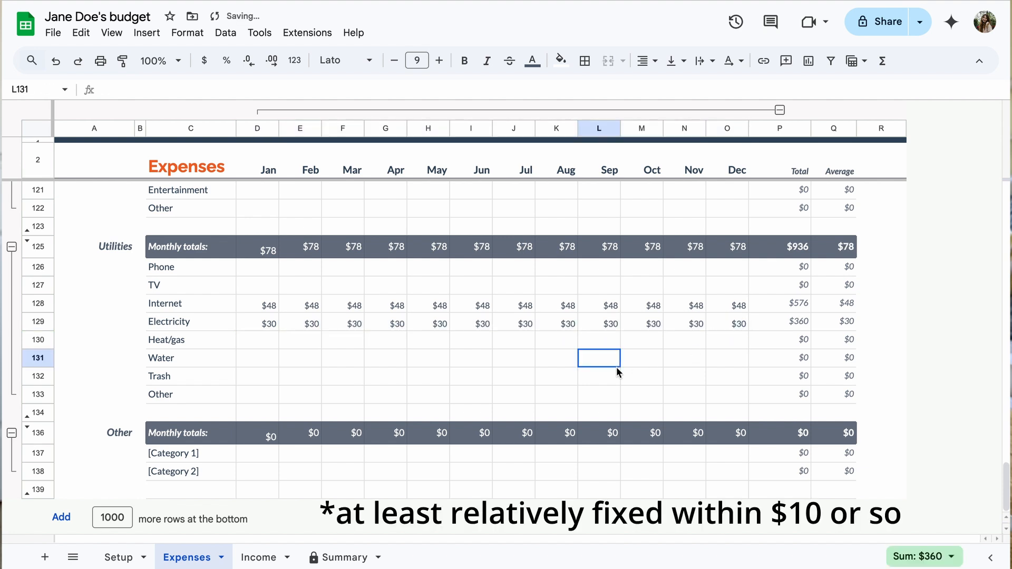
{"action": "left_click", "coordinate": [805, 320]}
{"action": "left_click", "coordinate": [556, 376]}
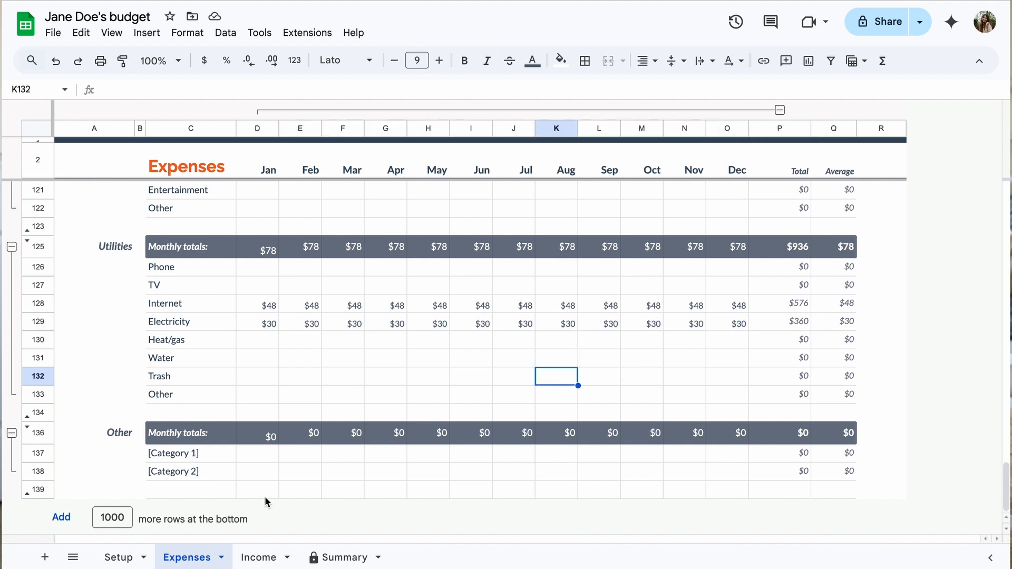
On the Income sheet, enter January amounts of 650 for Paycheck and 245 for Other under Wages.
{"action": "left_click", "coordinate": [261, 557]}
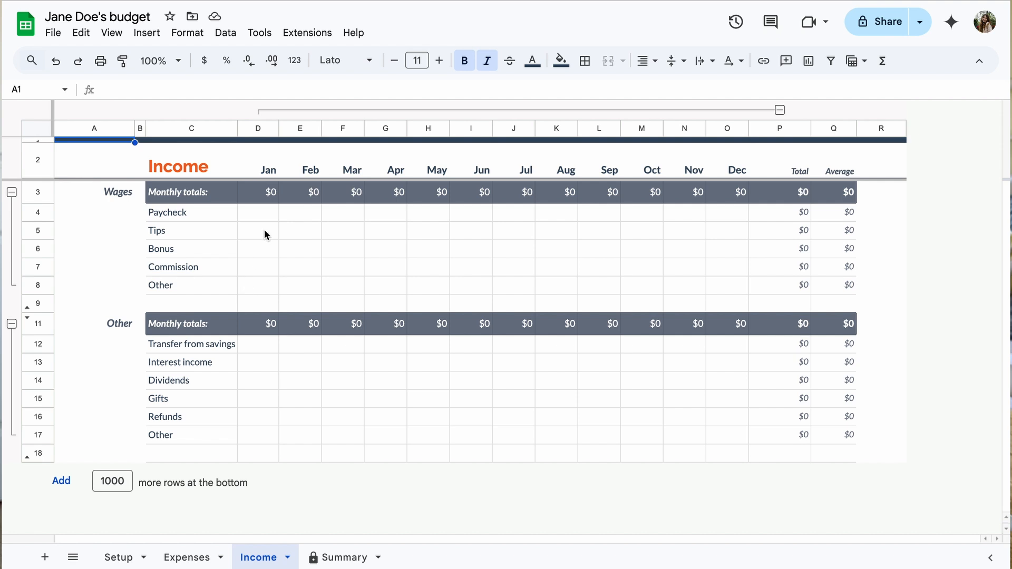
{"action": "double_click", "coordinate": [267, 214]}
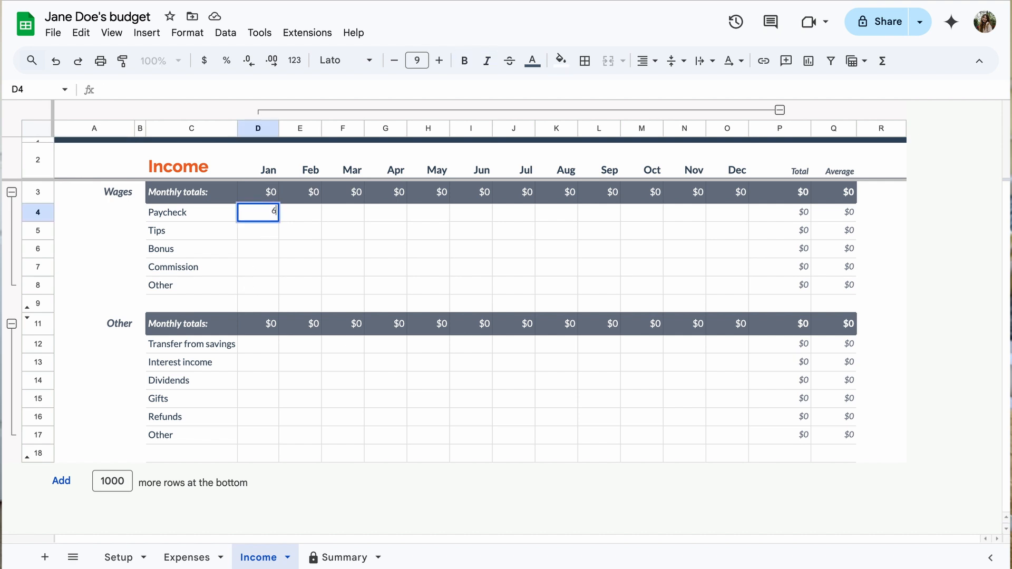
{"action": "type", "text": "650"}
{"action": "key", "text": "Return"}
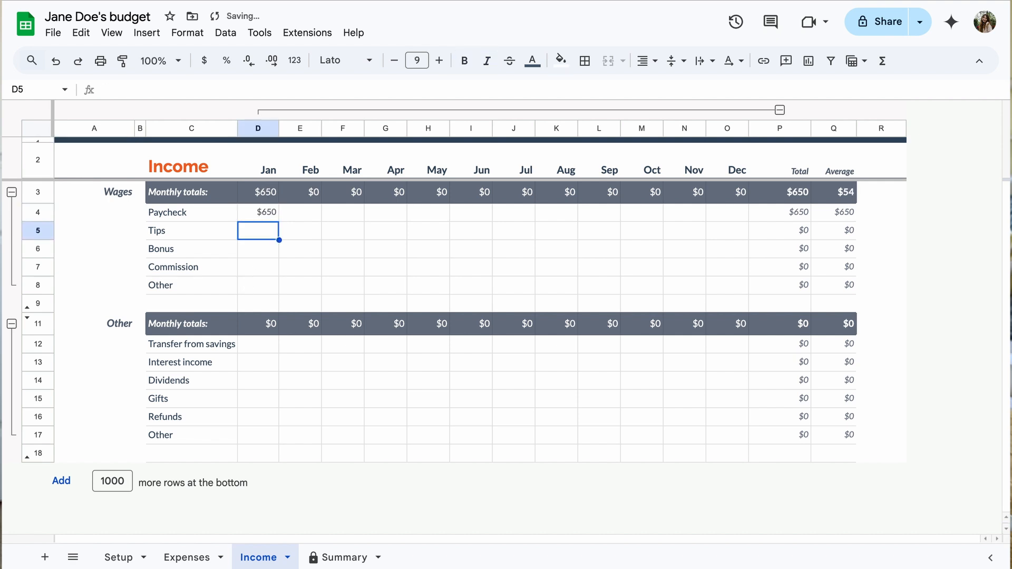
{"action": "left_click", "coordinate": [257, 267]}
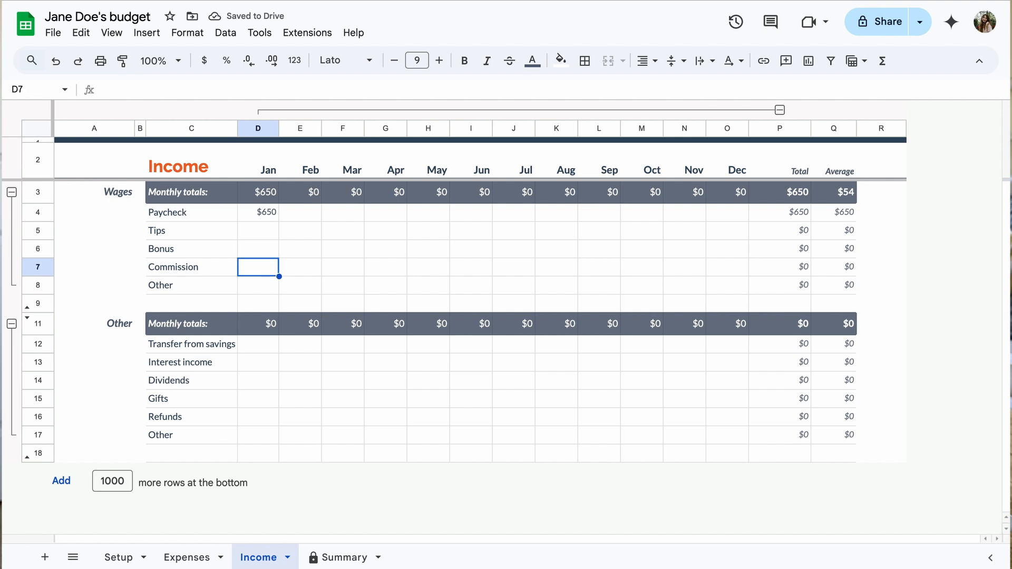
{"action": "key", "text": "Down"}
{"action": "type", "text": "2"}
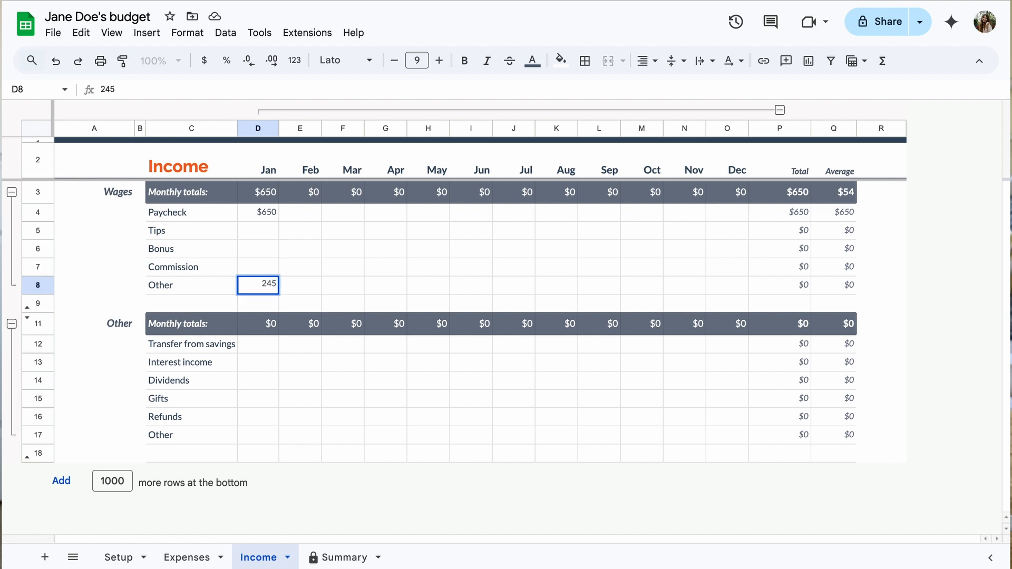
{"action": "key", "text": "Return"}
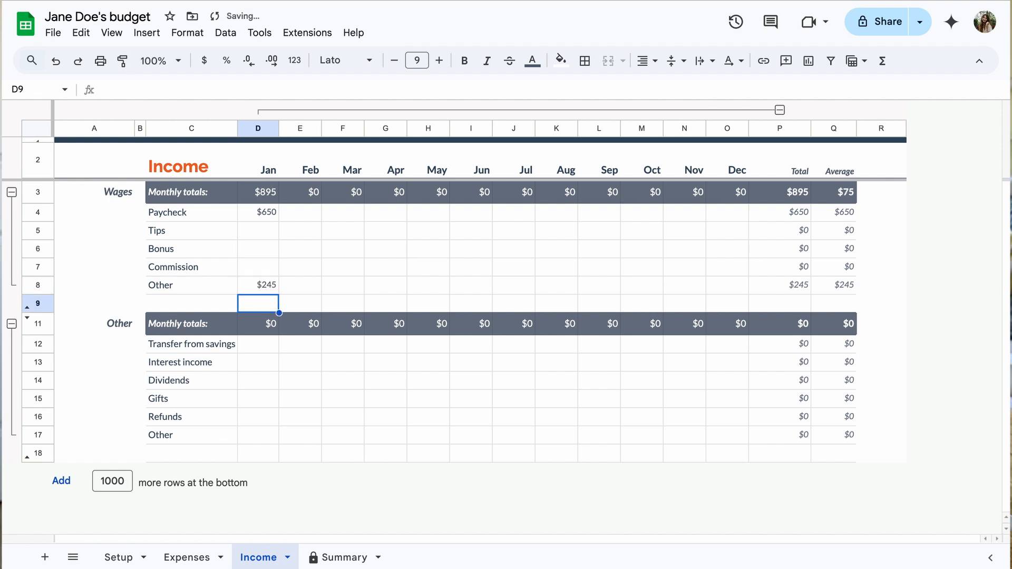
On the Summary sheet, examine the chart of average spending per category and the monthly net savings and ending balances.
{"action": "mouse_move", "coordinate": [310, 0]}
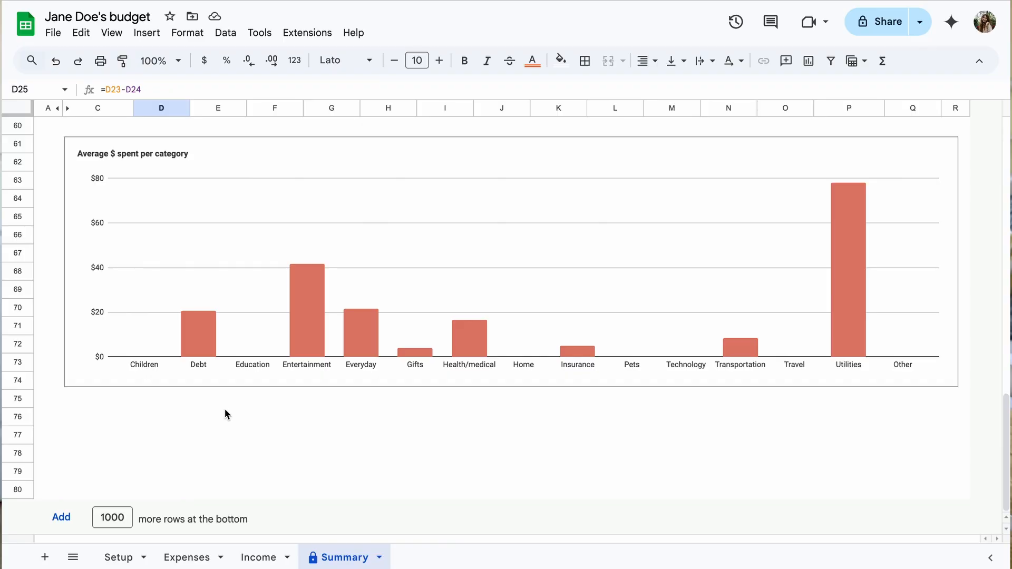
{"action": "scroll", "coordinate": [225, 410], "scroll_direction": "up", "scroll_amount": 1}
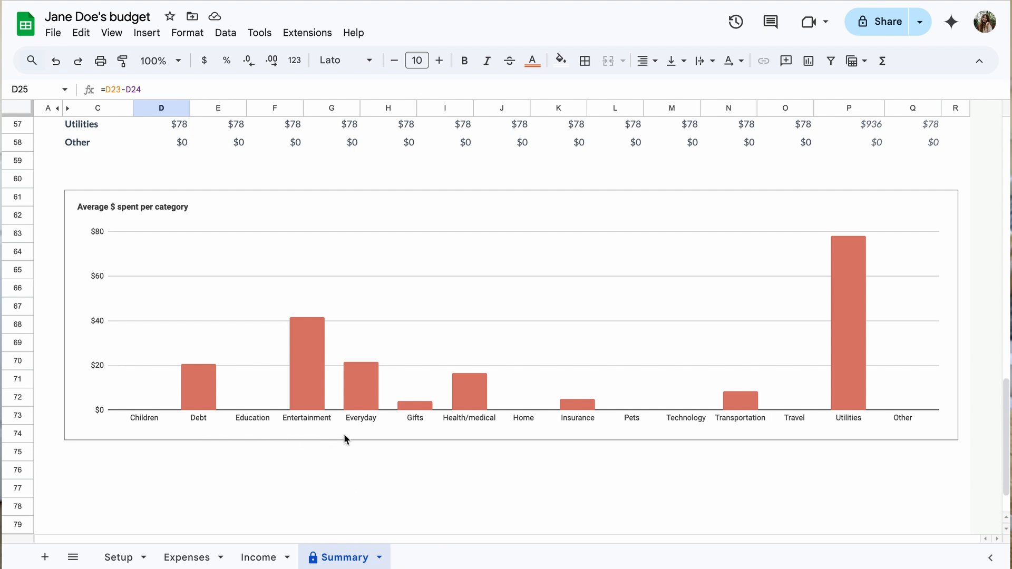
{"action": "scroll", "coordinate": [840, 441], "scroll_direction": "up", "scroll_amount": 20}
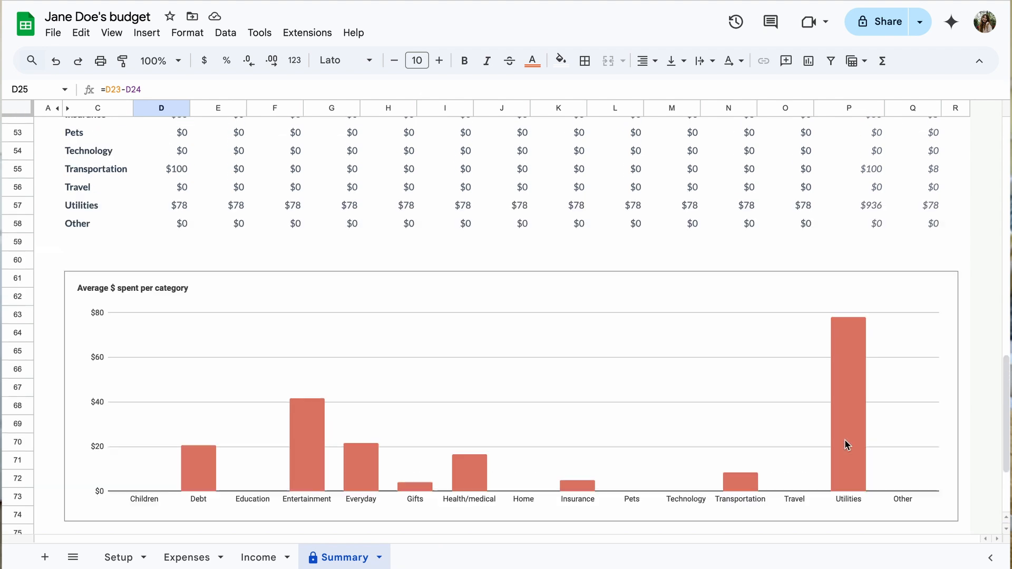
{"action": "scroll", "coordinate": [506, 451], "scroll_direction": "down", "scroll_amount": 1}
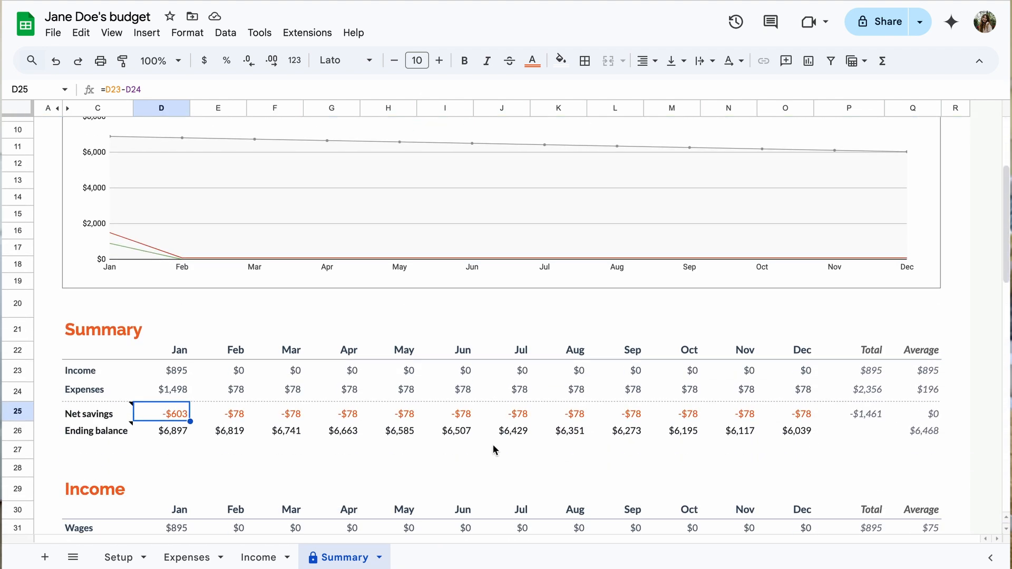
{"action": "left_click", "coordinate": [186, 435]}
{"action": "left_click", "coordinate": [183, 414]}
{"action": "double_click", "coordinate": [181, 412]}
{"action": "left_click", "coordinate": [229, 434]}
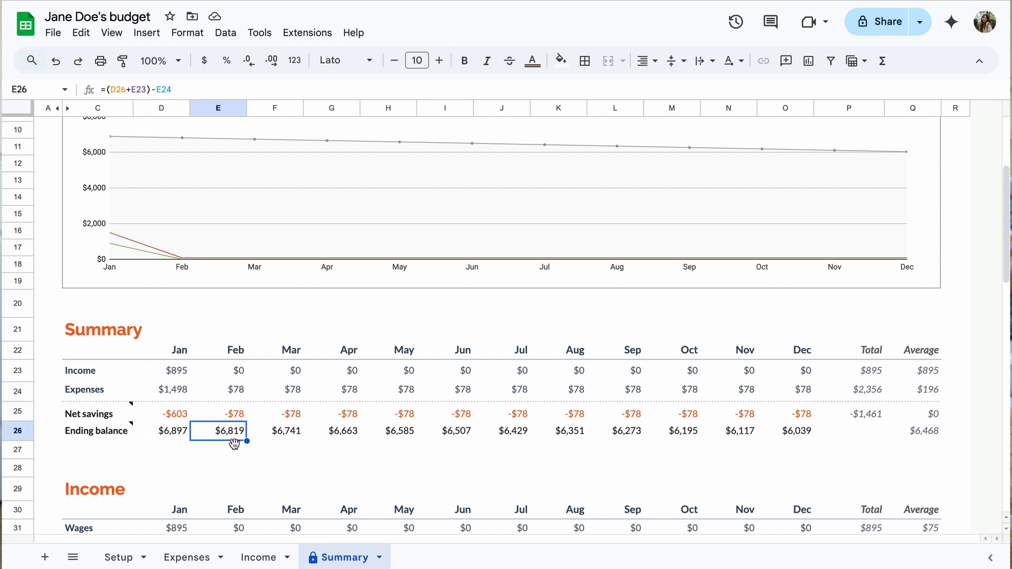
{"action": "left_click", "coordinate": [240, 460]}
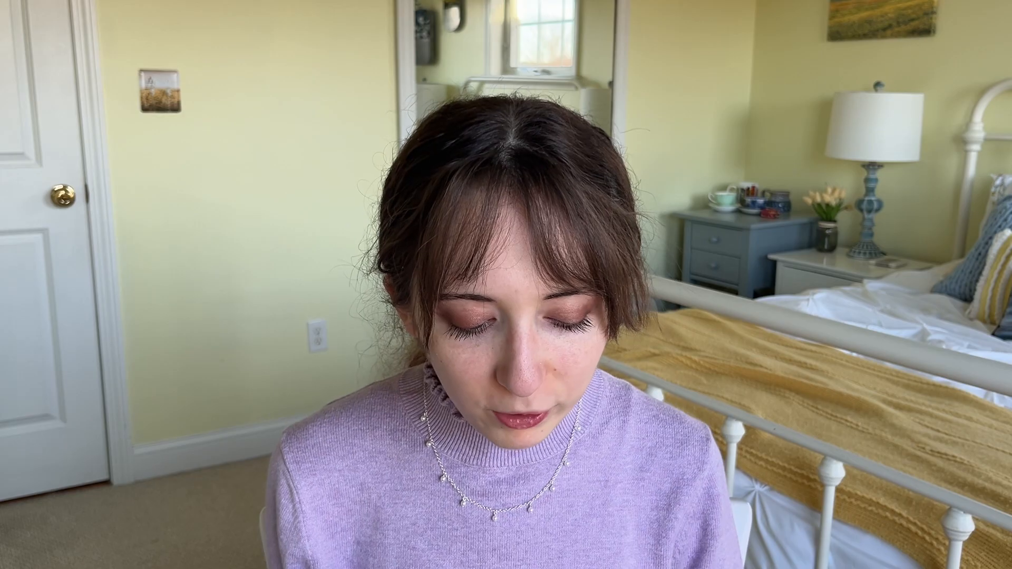